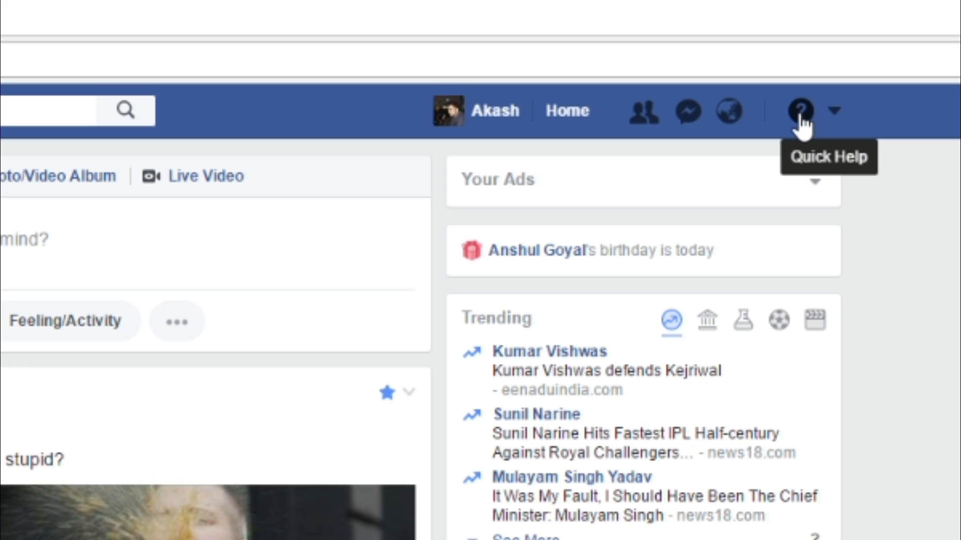
- Open the ads management area and bring up Ads Manager for the listed ad account
{"action": "left_click", "coordinate": [835, 111]}
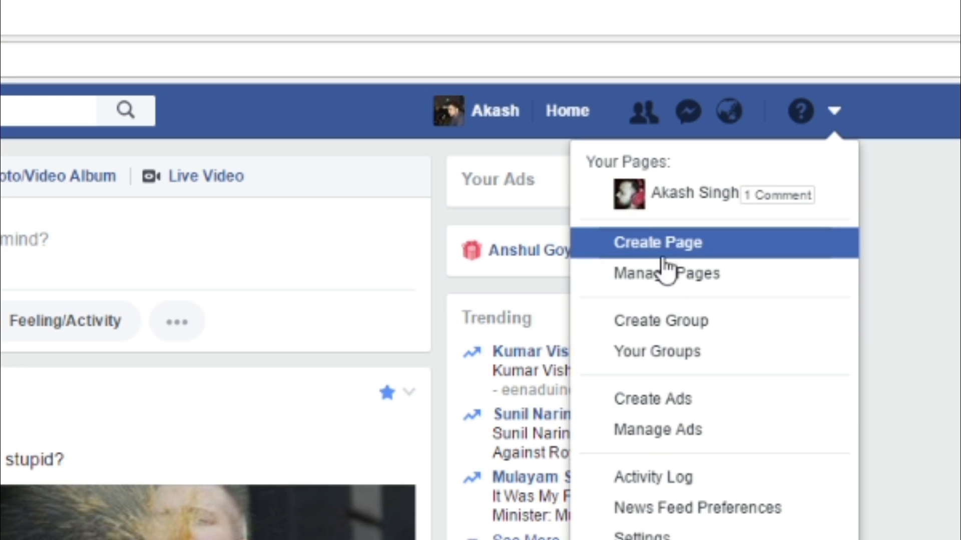
{"action": "left_click", "coordinate": [669, 435]}
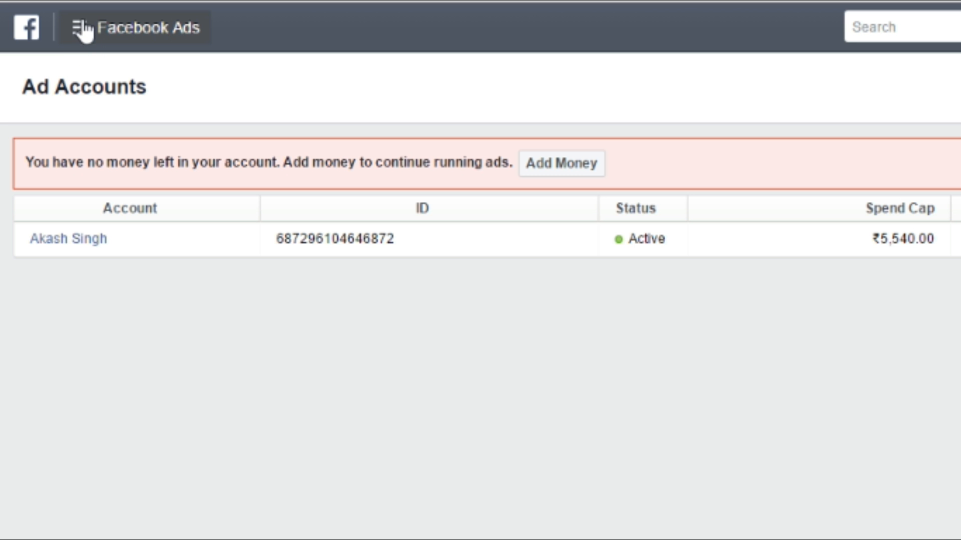
{"action": "left_click", "coordinate": [81, 33]}
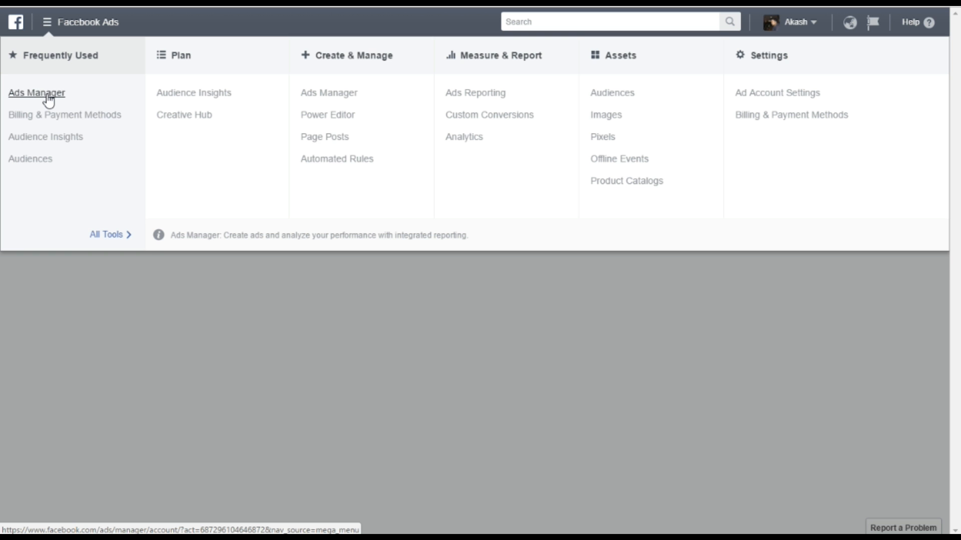
{"action": "left_click", "coordinate": [70, 151]}
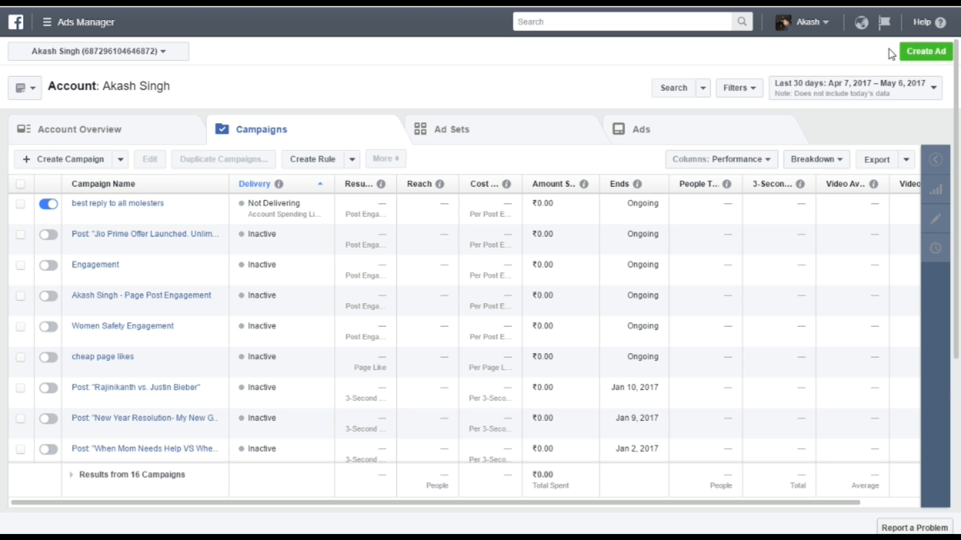
- Start a new ad from scratch instead of continuing the saved draft, and choose Engagement as the marketing objective
{"action": "left_click", "coordinate": [925, 52]}
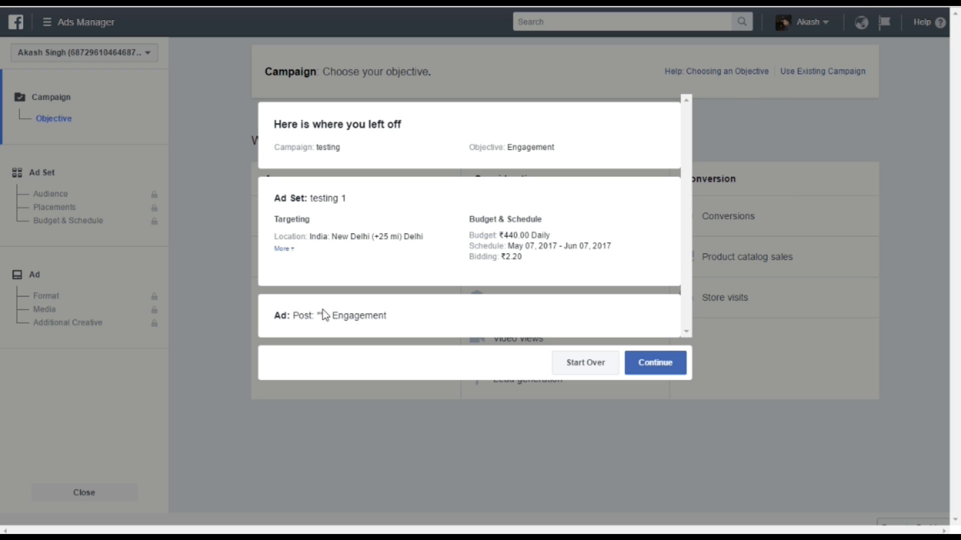
{"action": "left_click", "coordinate": [593, 368]}
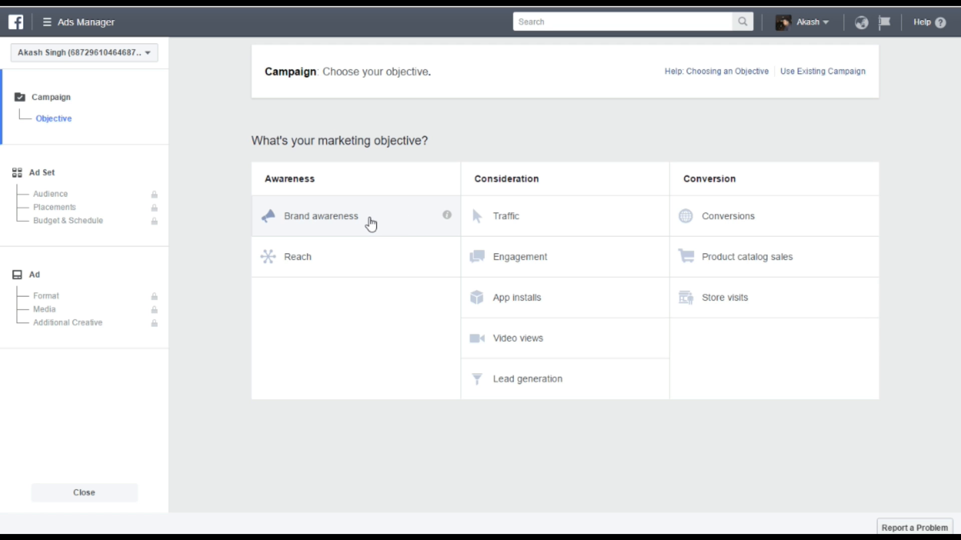
{"action": "mouse_move", "coordinate": [449, 221]}
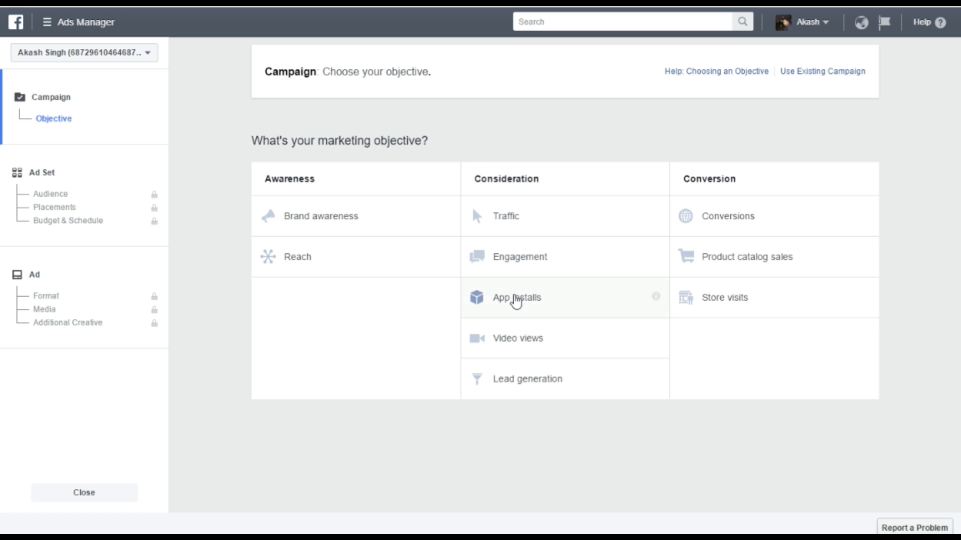
{"action": "left_click", "coordinate": [547, 269]}
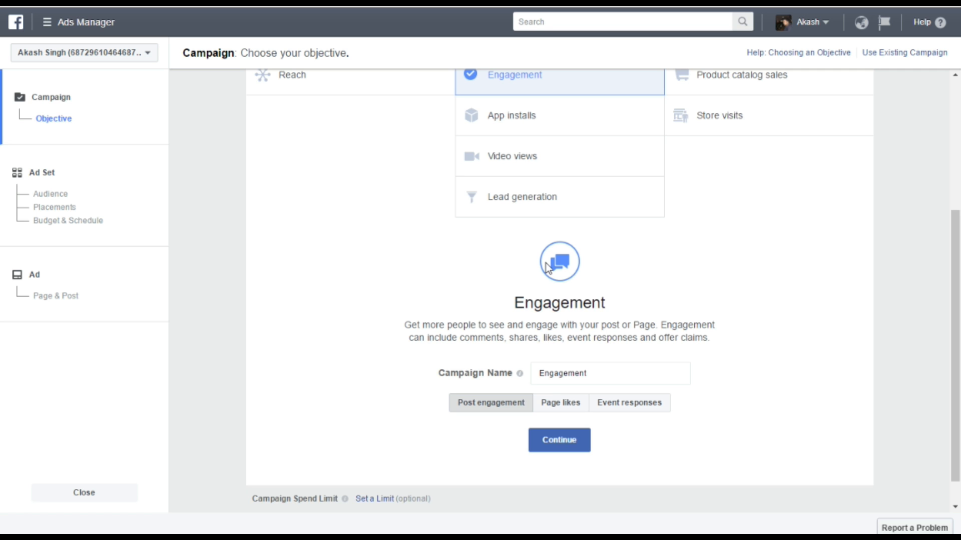
- Name the campaign "testing", select Post engagement as the engagement type, and continue to the ad set
{"action": "scroll", "coordinate": [545, 272], "scroll_direction": "down", "scroll_amount": 1}
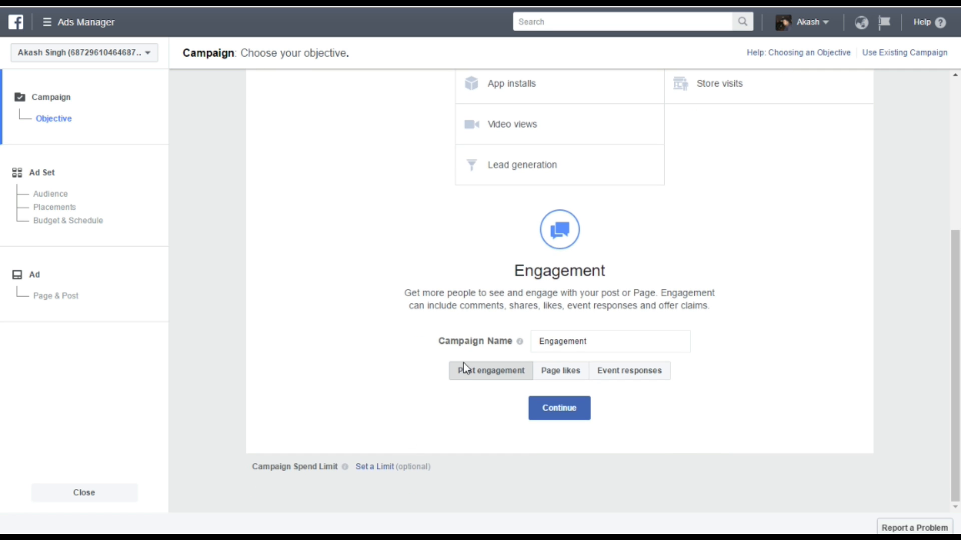
{"action": "double_click", "coordinate": [604, 339]}
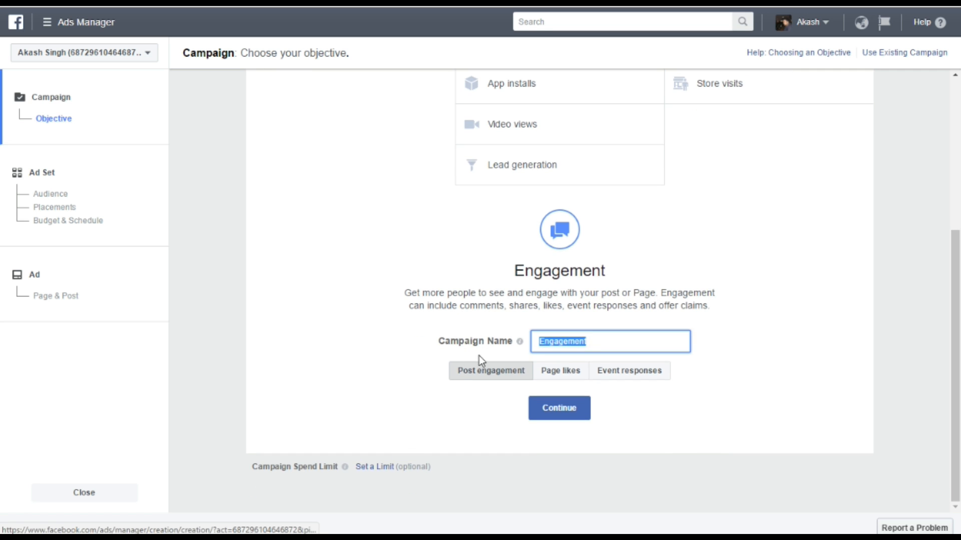
{"action": "type", "text": "testing"}
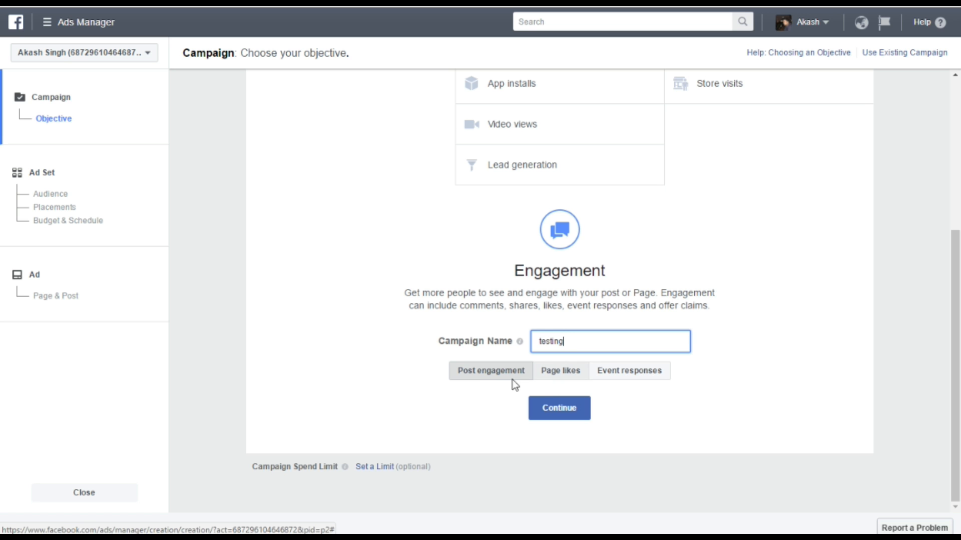
{"action": "left_click", "coordinate": [492, 370]}
{"action": "left_click", "coordinate": [557, 407]}
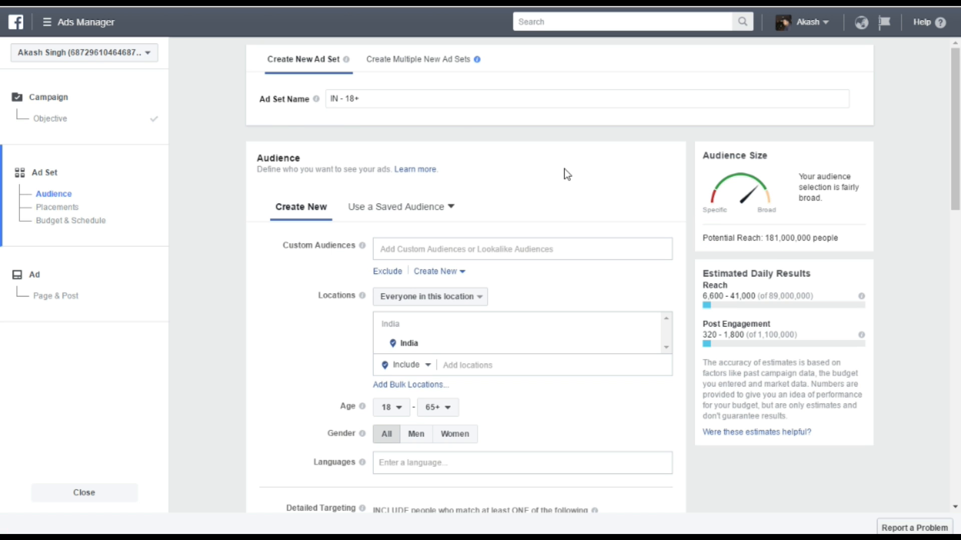
- Look over the ad set's audience and placement settings and compare creating one ad set with creating multiple new ad sets
{"action": "scroll", "coordinate": [523, 274], "scroll_direction": "down", "scroll_amount": 15}
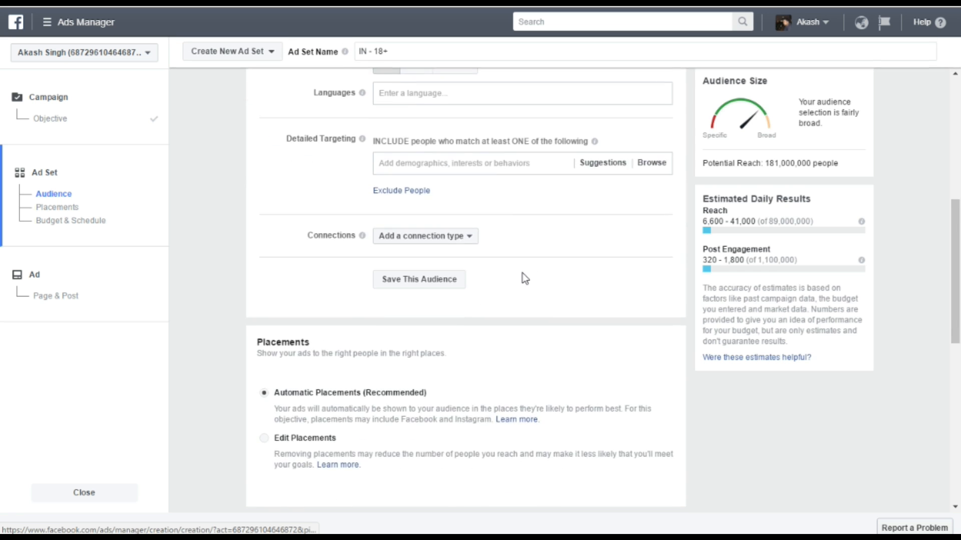
{"action": "scroll", "coordinate": [520, 275], "scroll_direction": "up", "scroll_amount": 12}
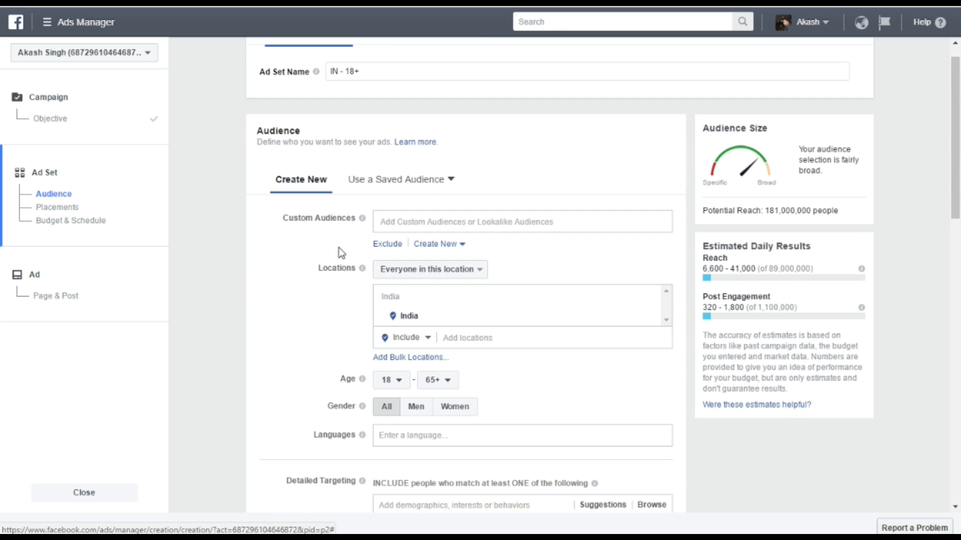
{"action": "scroll", "coordinate": [552, 186], "scroll_direction": "up", "scroll_amount": 1}
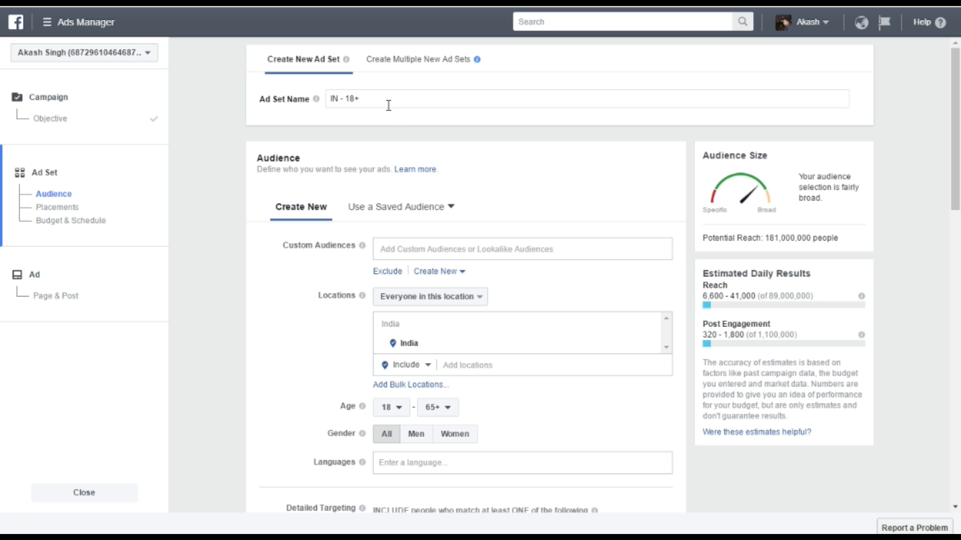
{"action": "left_click_drag", "start_coordinate": [388, 101], "coordinate": [306, 99]}
{"action": "left_click", "coordinate": [279, 125]}
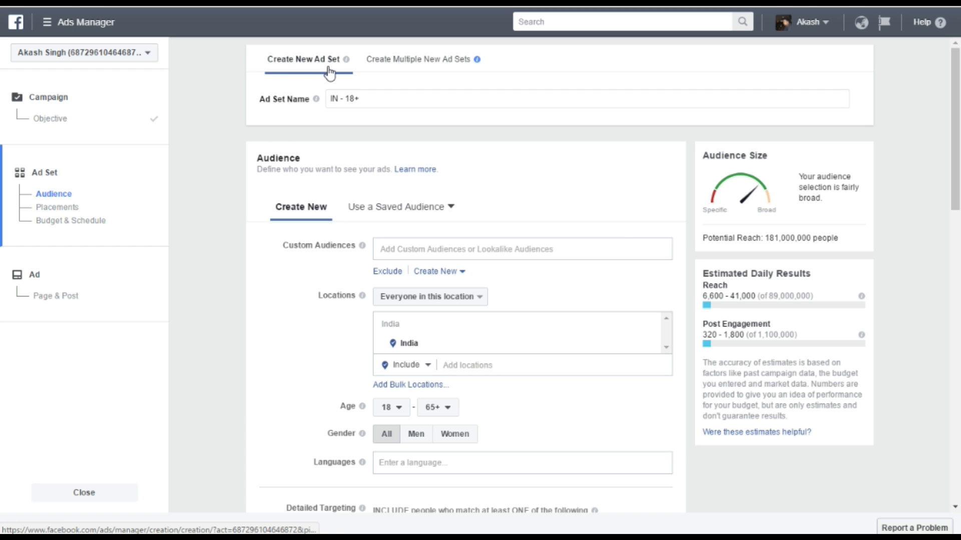
{"action": "left_click", "coordinate": [439, 69]}
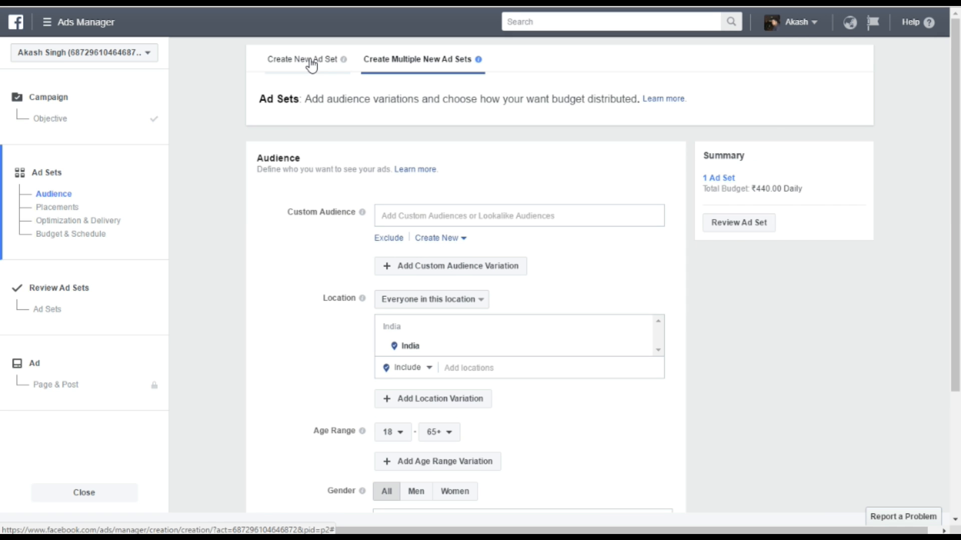
{"action": "left_click", "coordinate": [312, 64]}
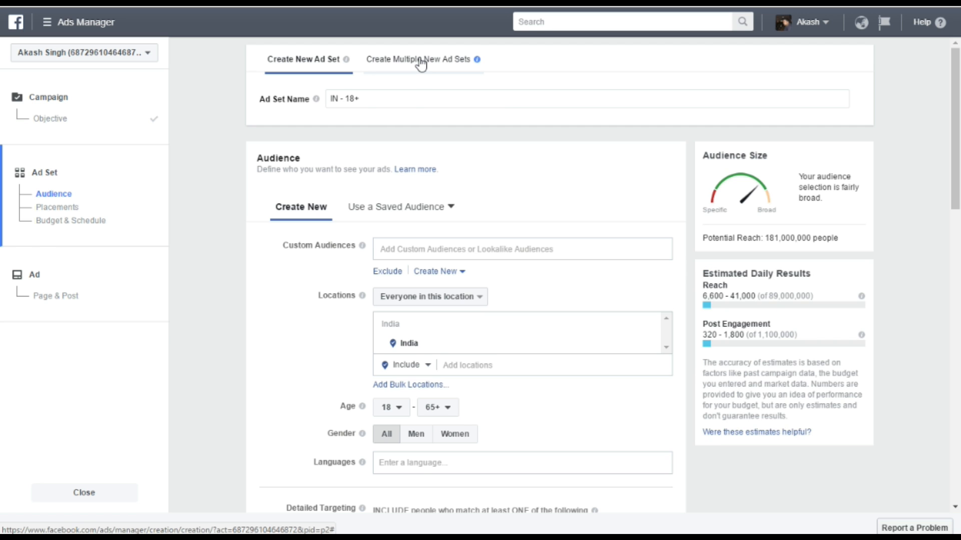
{"action": "left_click", "coordinate": [421, 64]}
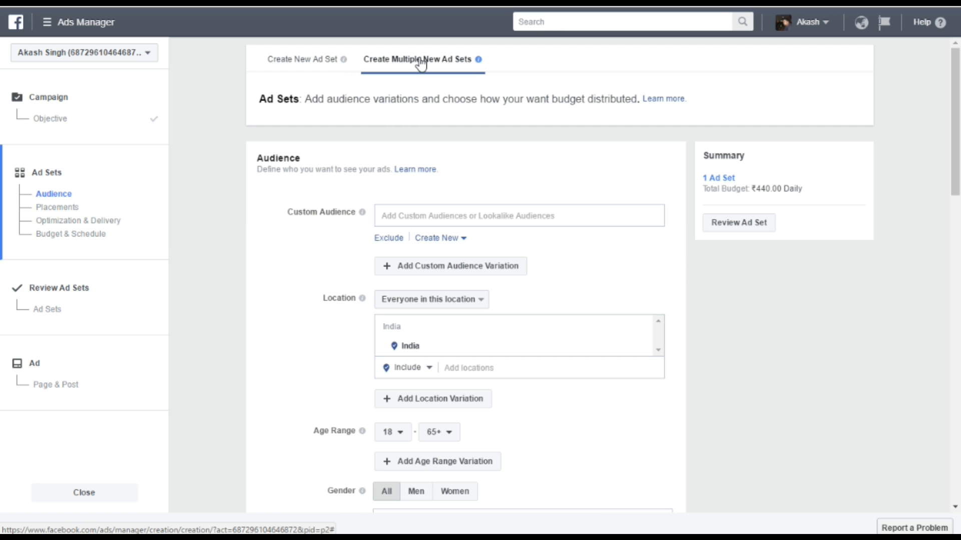
- Return to creating a single new ad set and name it "testing set"
{"action": "left_click", "coordinate": [299, 64]}
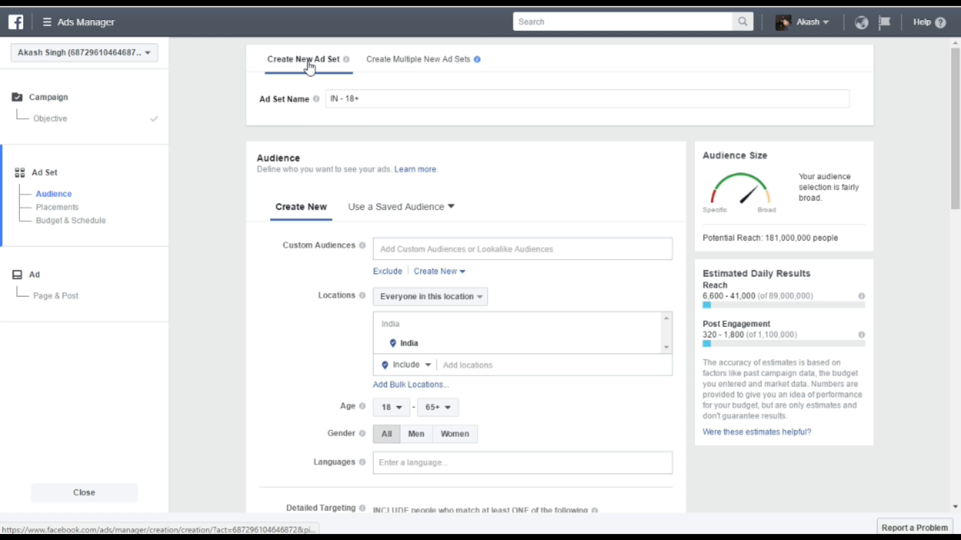
{"action": "left_click", "coordinate": [259, 95]}
{"action": "type", "text": "testing set"}
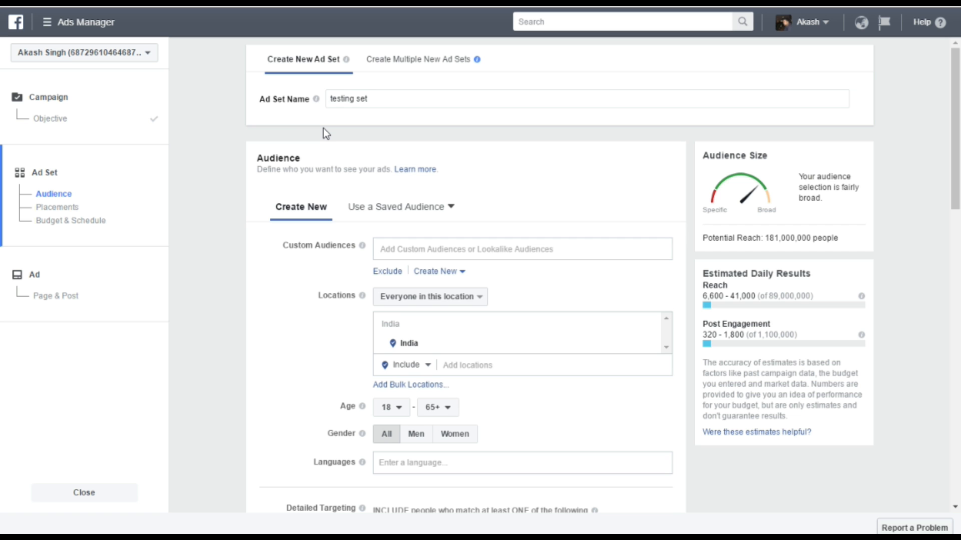
- Review the audience settings, examining the existing lookalike and custom audiences and the options for who counts as being in a location
{"action": "scroll", "coordinate": [350, 163], "scroll_direction": "down", "scroll_amount": 1}
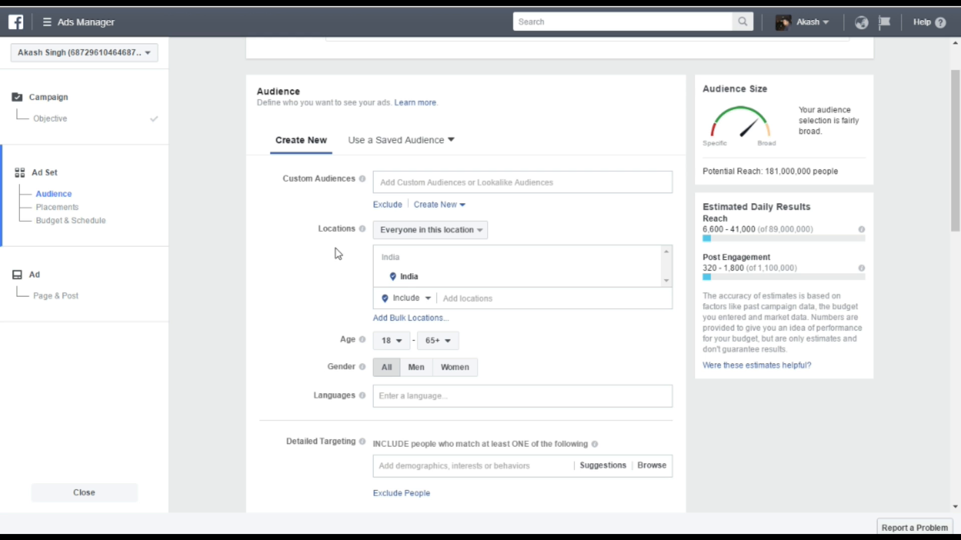
{"action": "scroll", "coordinate": [311, 467], "scroll_direction": "down", "scroll_amount": 3}
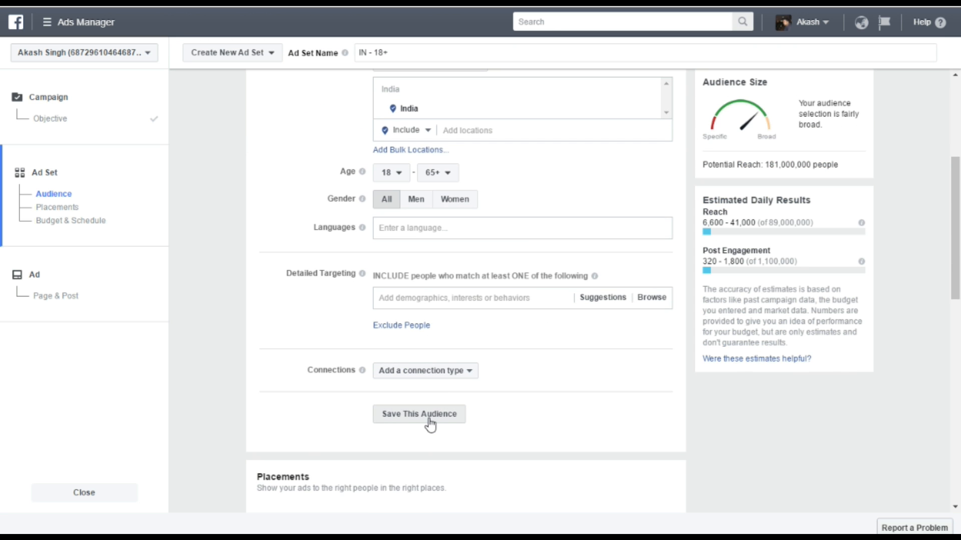
{"action": "scroll", "coordinate": [301, 294], "scroll_direction": "up", "scroll_amount": 3}
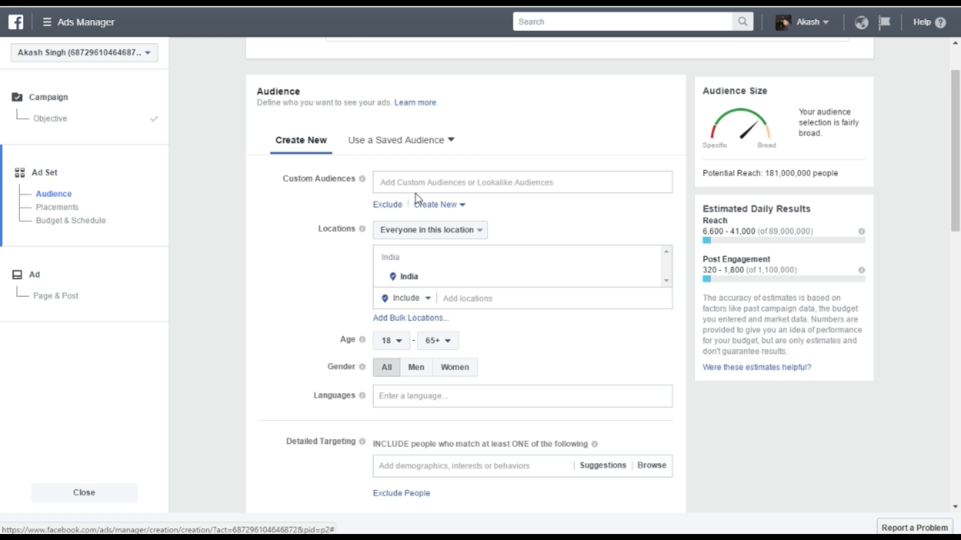
{"action": "left_click", "coordinate": [429, 182]}
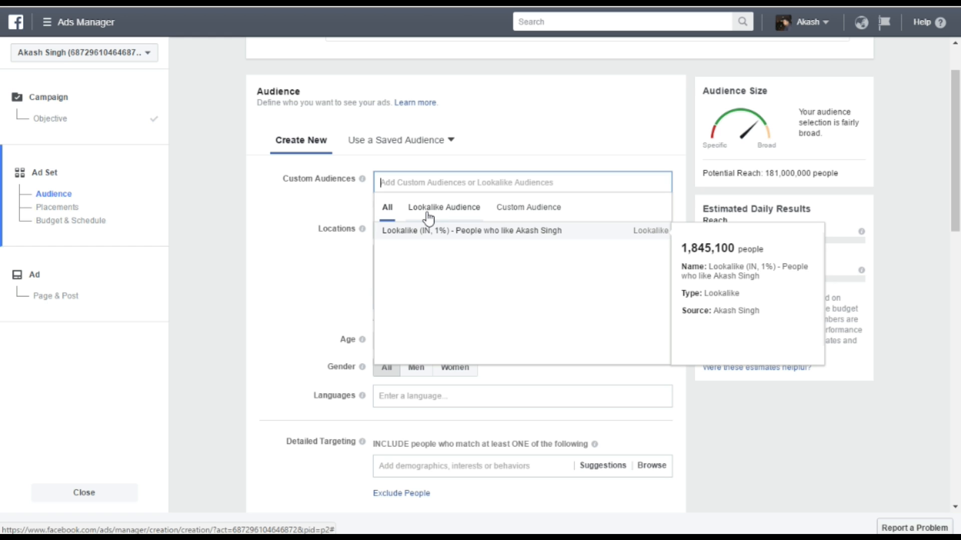
{"action": "left_click", "coordinate": [535, 209]}
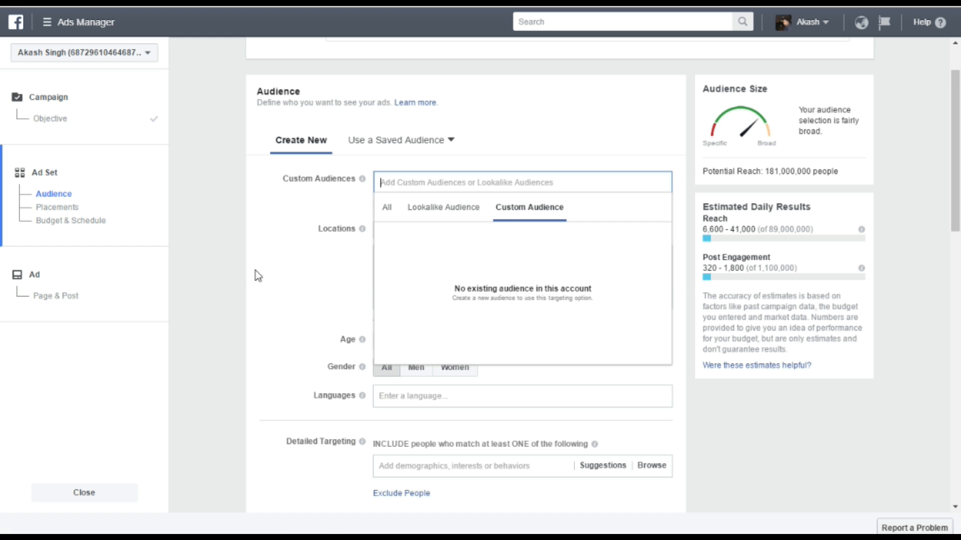
{"action": "left_click", "coordinate": [265, 261]}
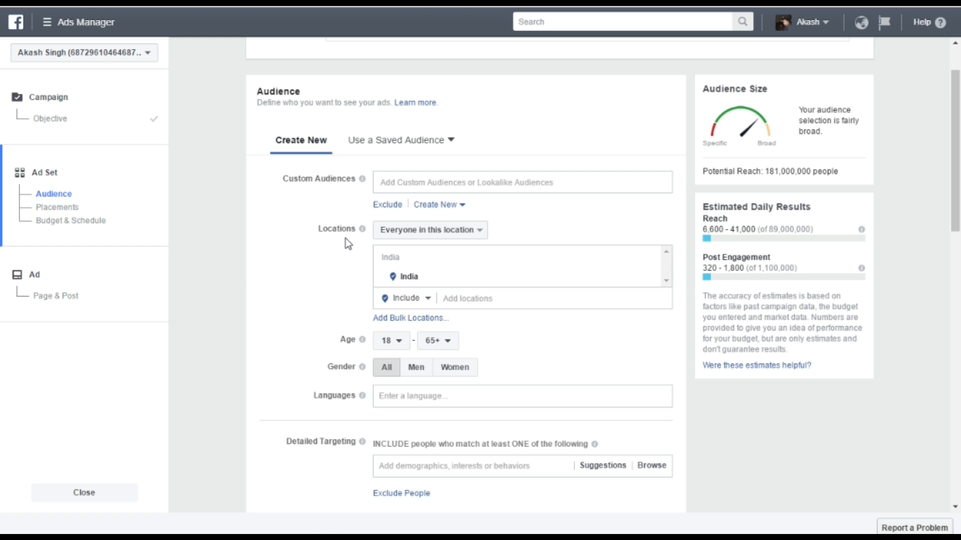
{"action": "left_click", "coordinate": [467, 234]}
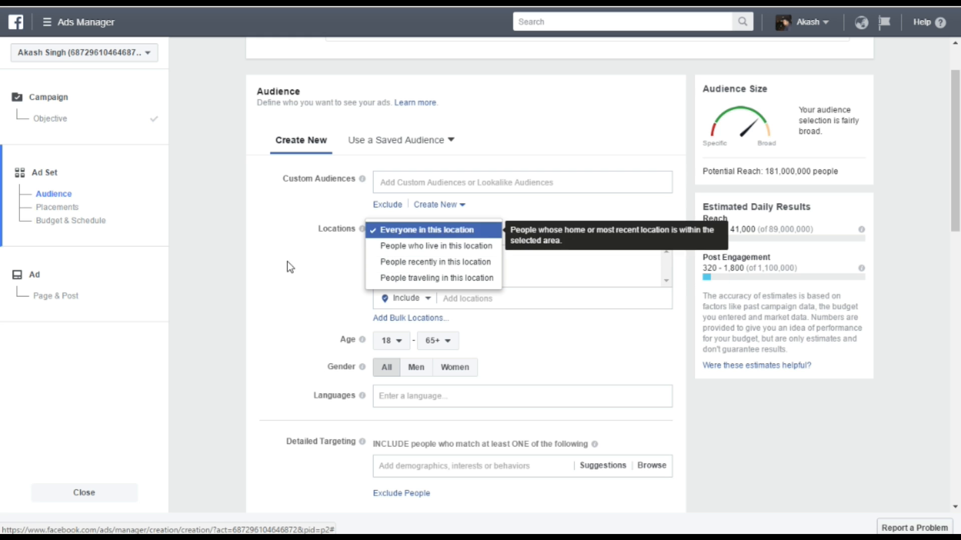
{"action": "left_click", "coordinate": [324, 253]}
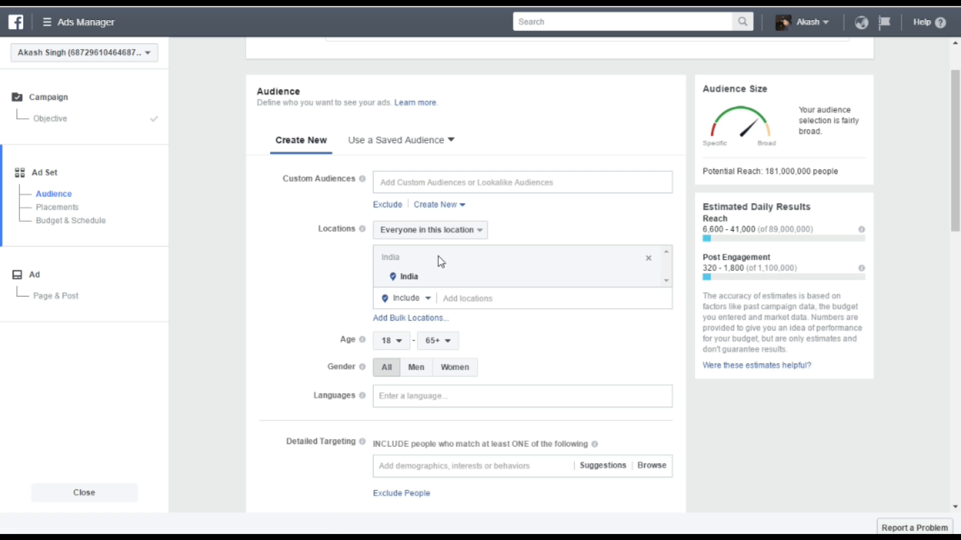
- Set the audience location to the state of Delhi, India
{"action": "left_click", "coordinate": [474, 299]}
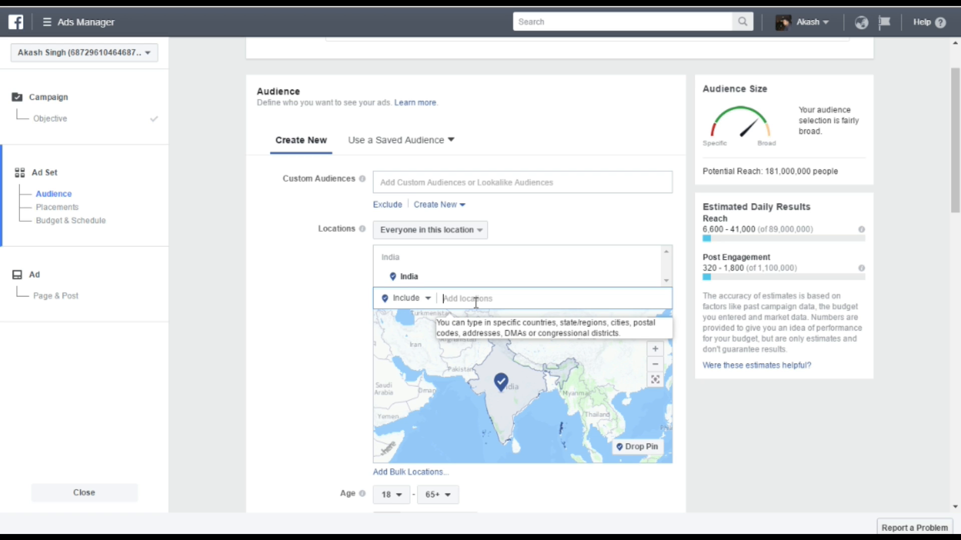
{"action": "type", "text": "h"}
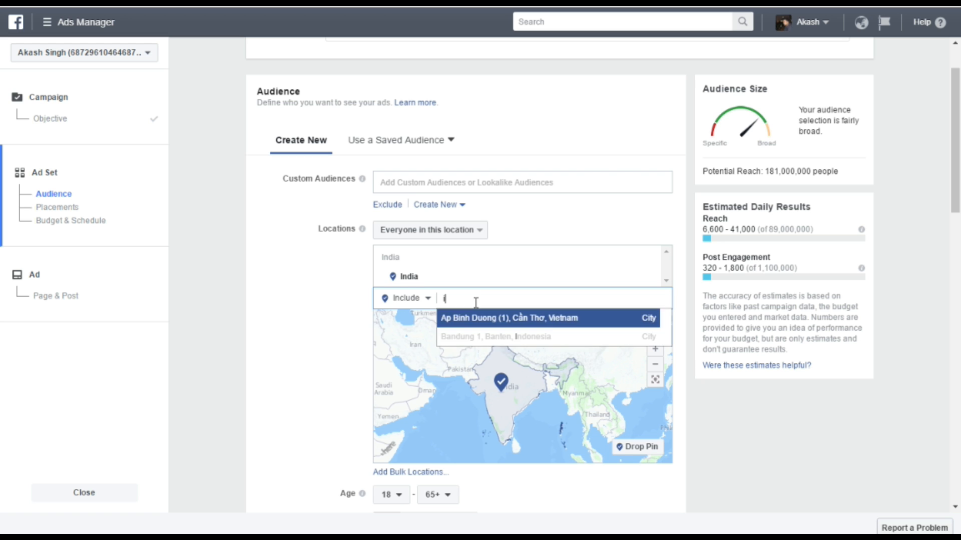
{"action": "key", "text": "BackSpace"}
{"action": "type", "text": "ds"}
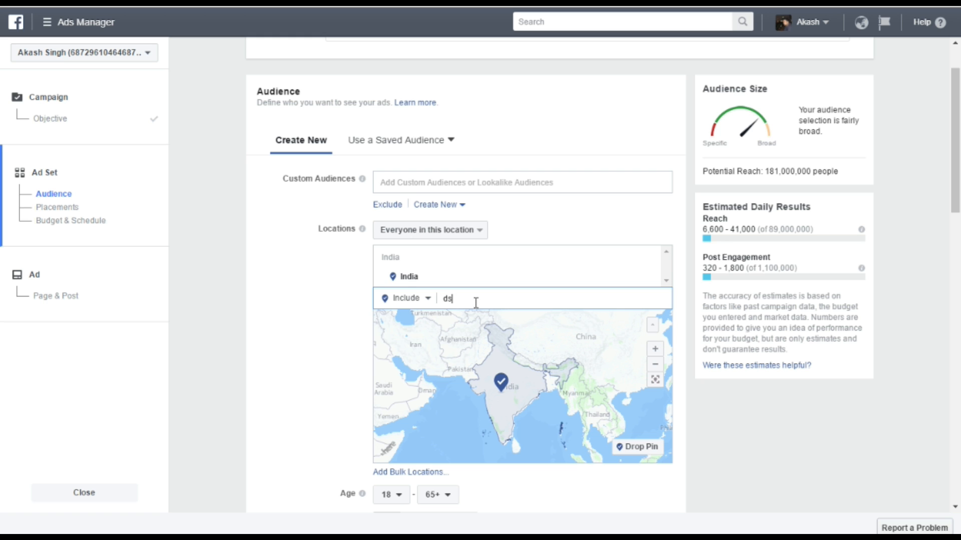
{"action": "key", "text": "BackSpace"}
{"action": "type", "text": "delhi"}
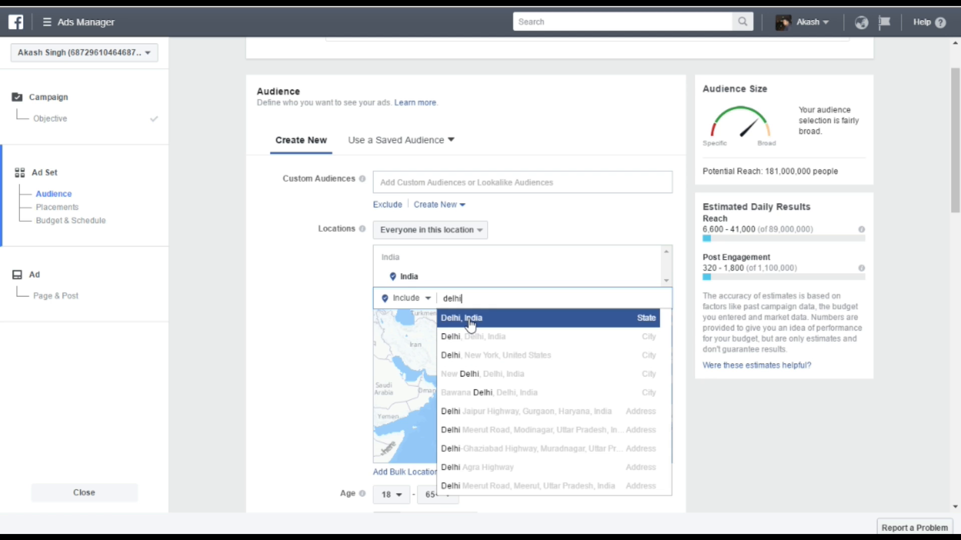
{"action": "left_click", "coordinate": [470, 325]}
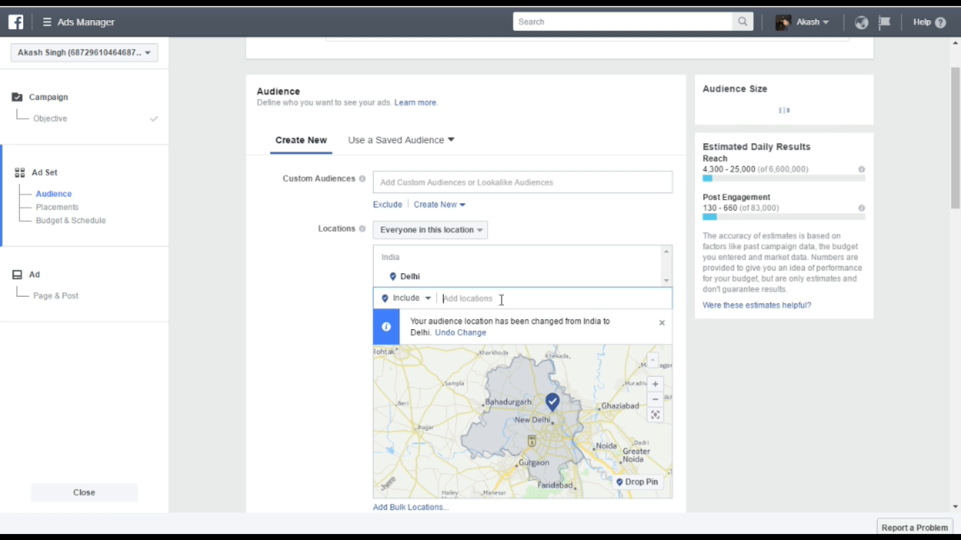
- Add Mumbai, Maharashtra to the targeted locations, and clear all selected locations under India
{"action": "type", "text": "mumbai"}
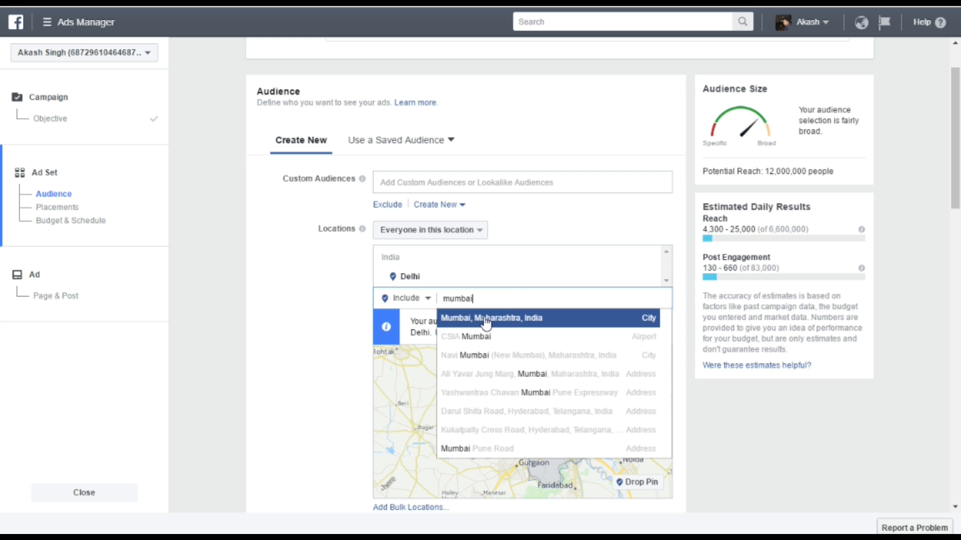
{"action": "left_click", "coordinate": [486, 320]}
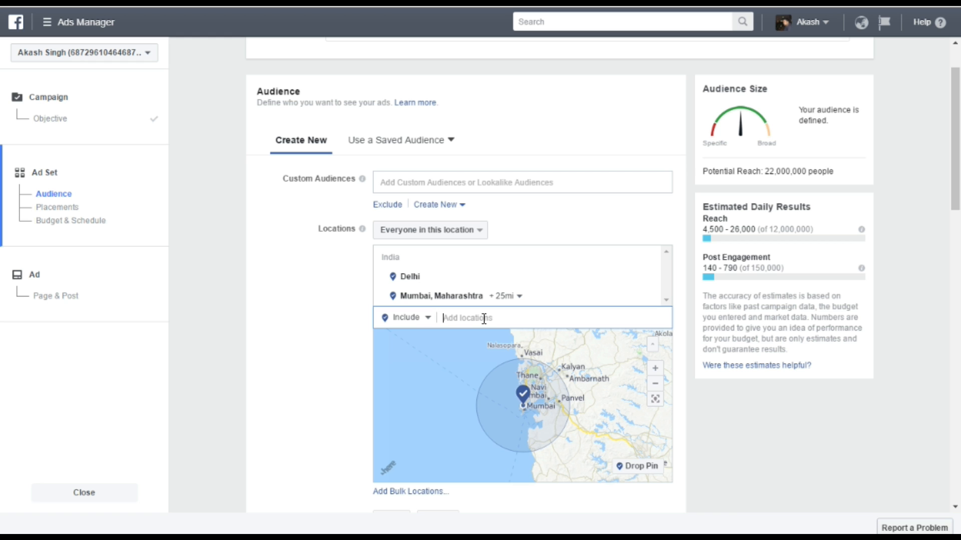
{"action": "left_click", "coordinate": [649, 259]}
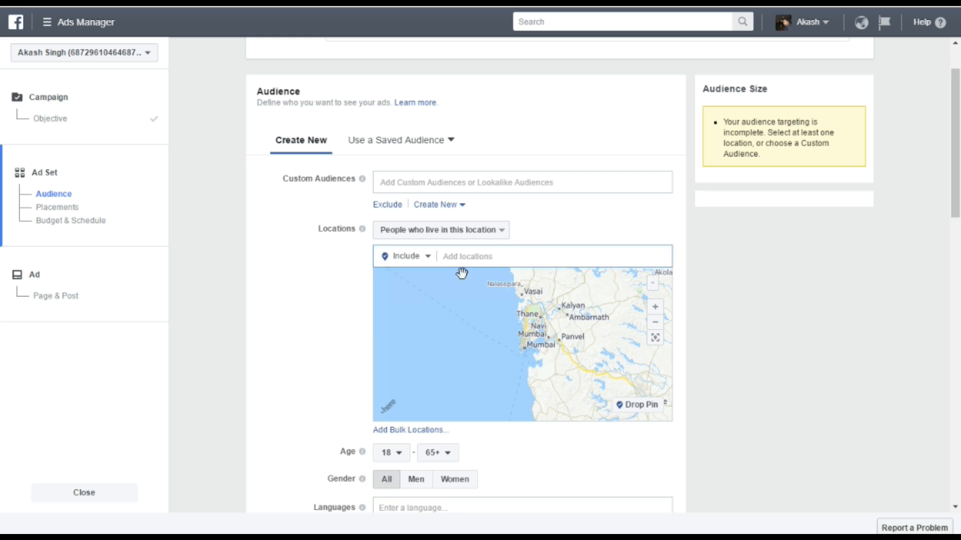
- Target people who live in the location and set that location to Delhi, India
{"action": "left_click", "coordinate": [499, 260]}
{"action": "type", "text": "delhi"}
{"action": "left_click", "coordinate": [498, 281]}
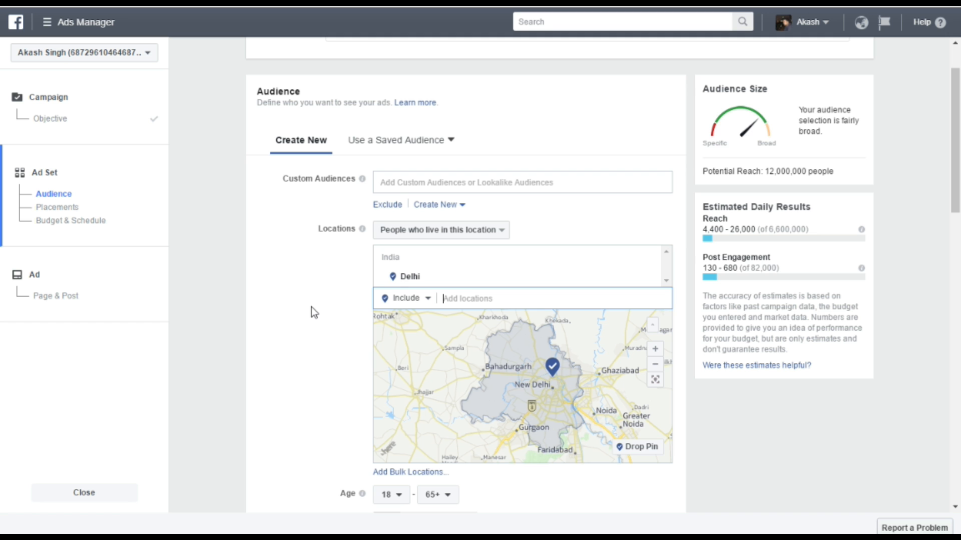
- Set the audience's minimum age to 13, keeping 65+ as the maximum, and restrict the gender to women
{"action": "scroll", "coordinate": [310, 309], "scroll_direction": "down", "scroll_amount": 2}
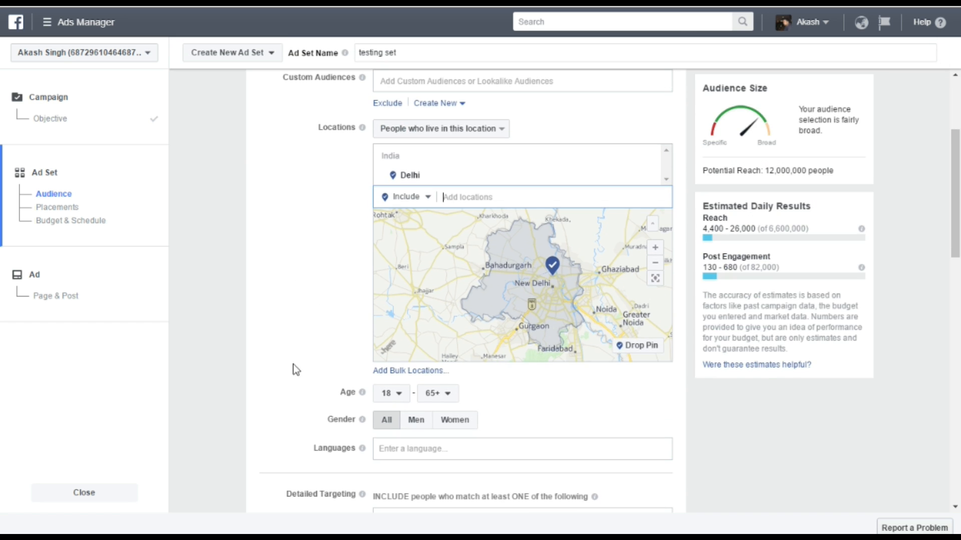
{"action": "scroll", "coordinate": [298, 335], "scroll_direction": "down", "scroll_amount": 3}
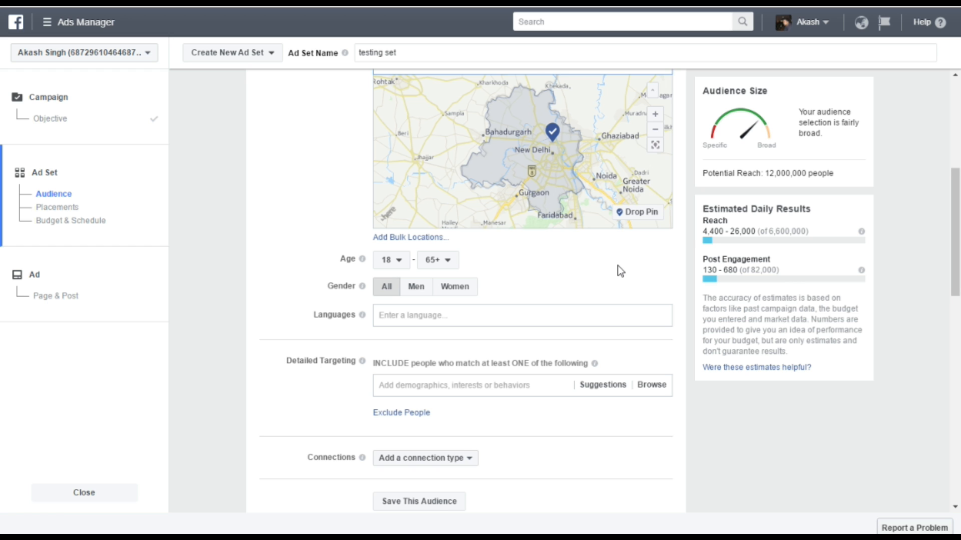
{"action": "left_click", "coordinate": [443, 261]}
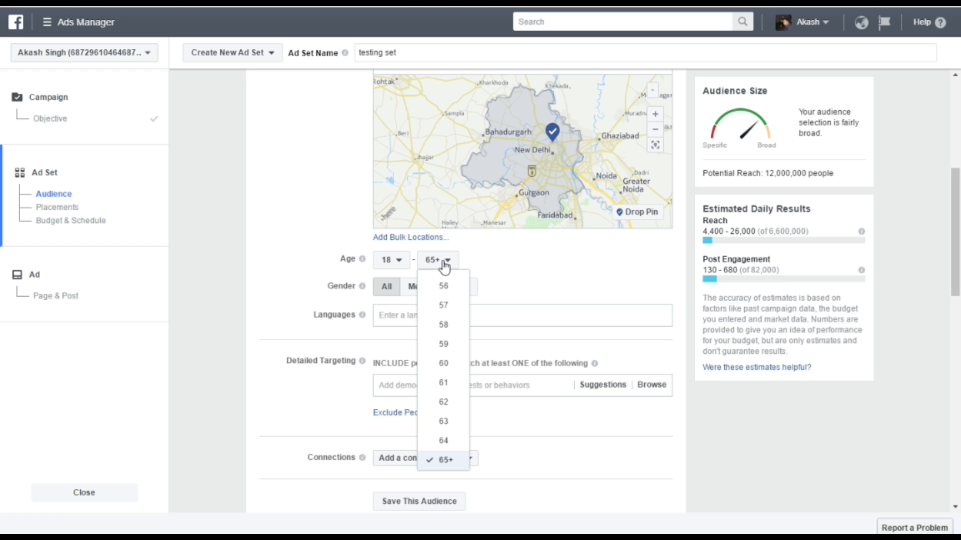
{"action": "left_click", "coordinate": [392, 266]}
{"action": "left_click", "coordinate": [399, 279]}
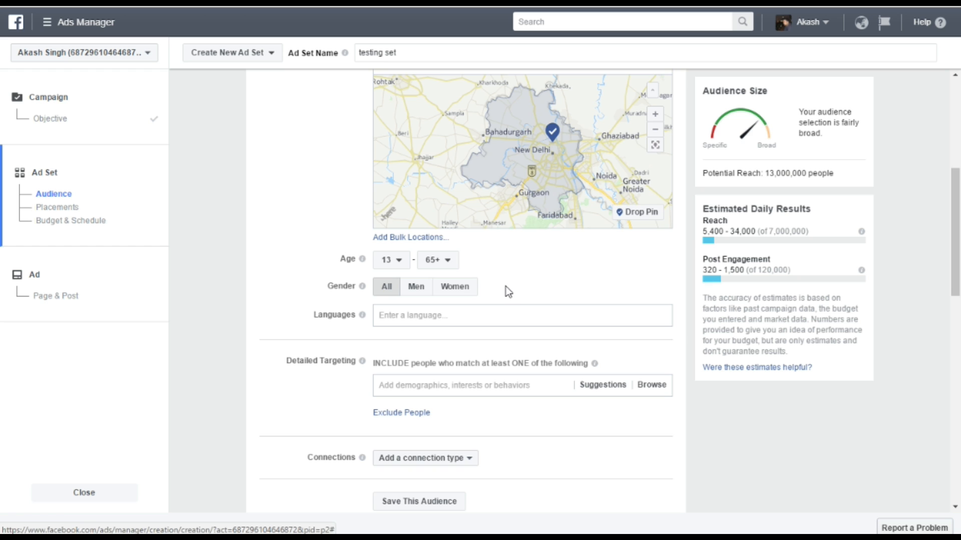
{"action": "left_click", "coordinate": [463, 295]}
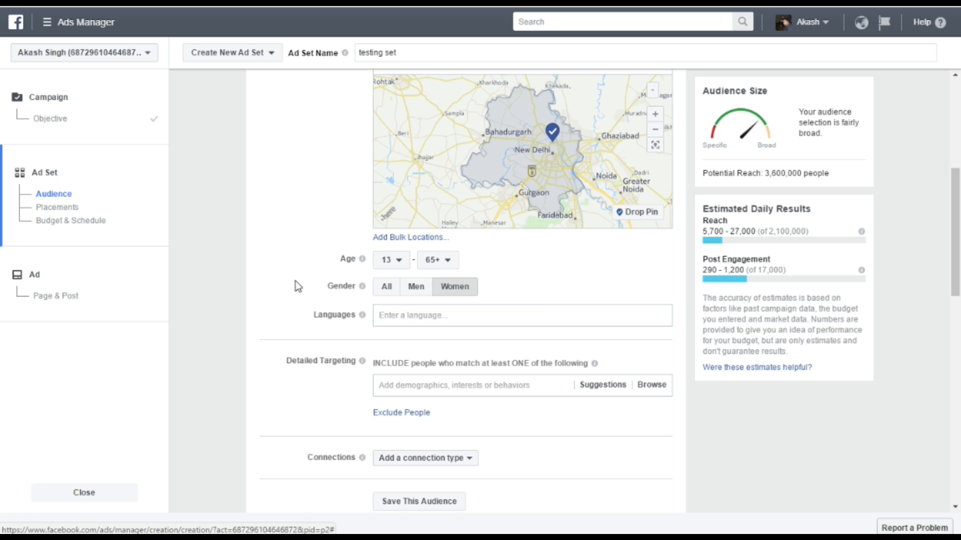
- Add the interests Gyms, Physical fitness and Weight training to the audience's detailed targeting
{"action": "scroll", "coordinate": [309, 261], "scroll_direction": "down", "scroll_amount": 3}
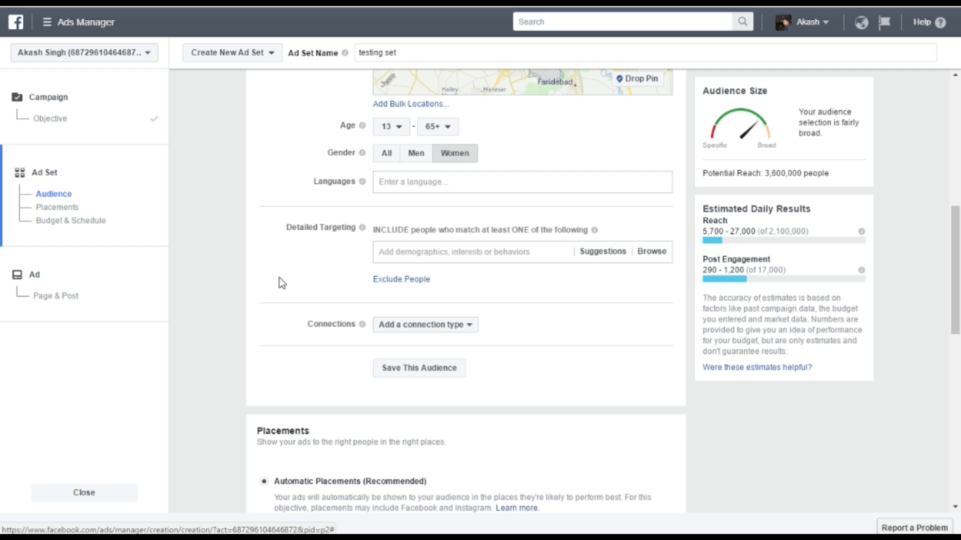
{"action": "scroll", "coordinate": [330, 210], "scroll_direction": "down", "scroll_amount": 1}
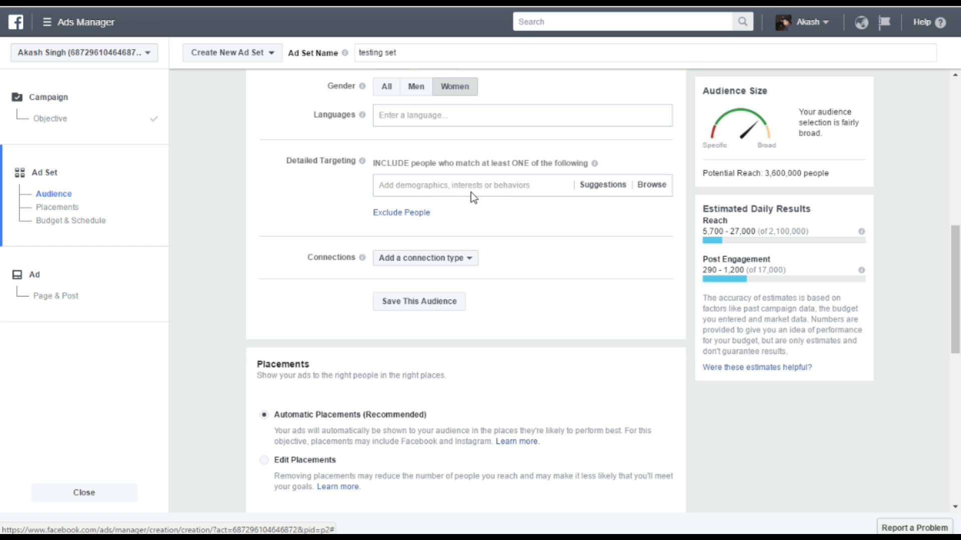
{"action": "left_click", "coordinate": [501, 193]}
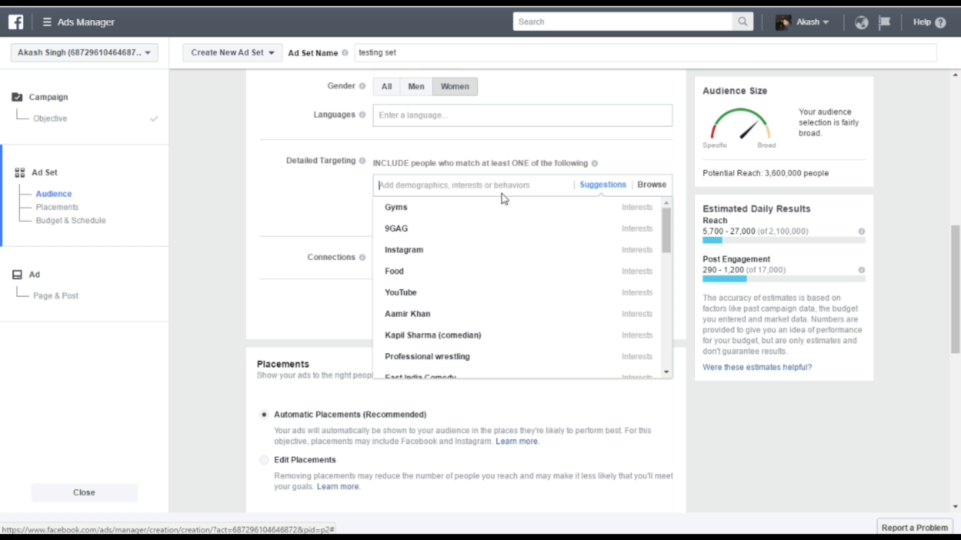
{"action": "left_click", "coordinate": [422, 210]}
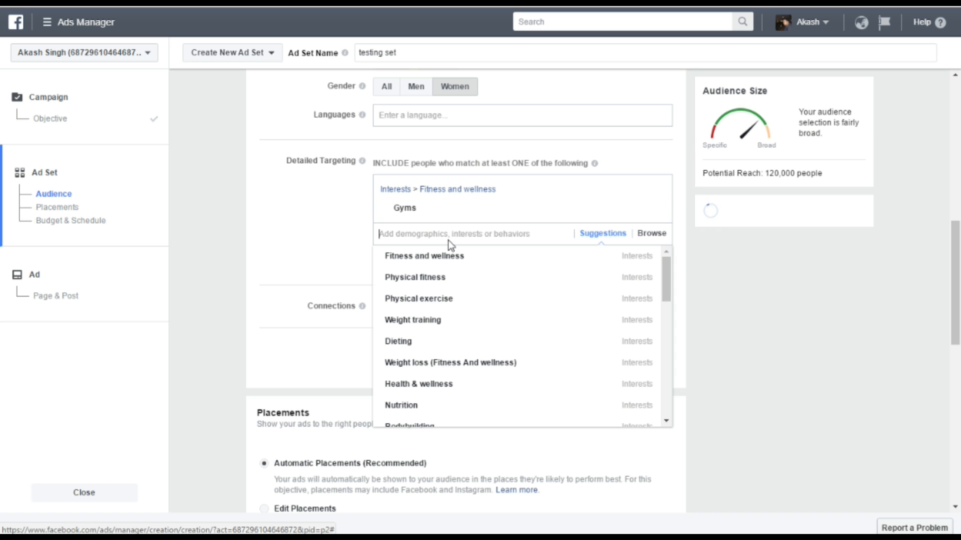
{"action": "type", "text": "fitness"}
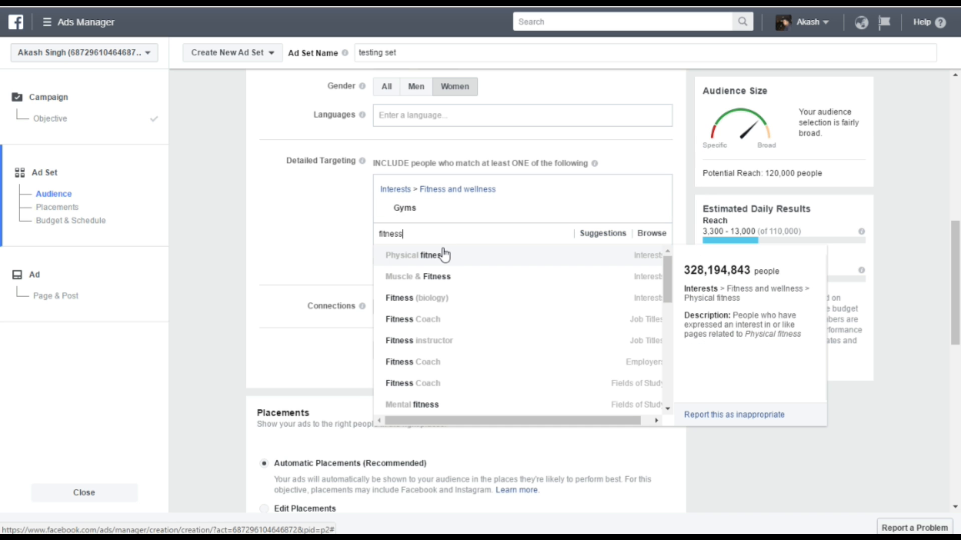
{"action": "left_click", "coordinate": [448, 257]}
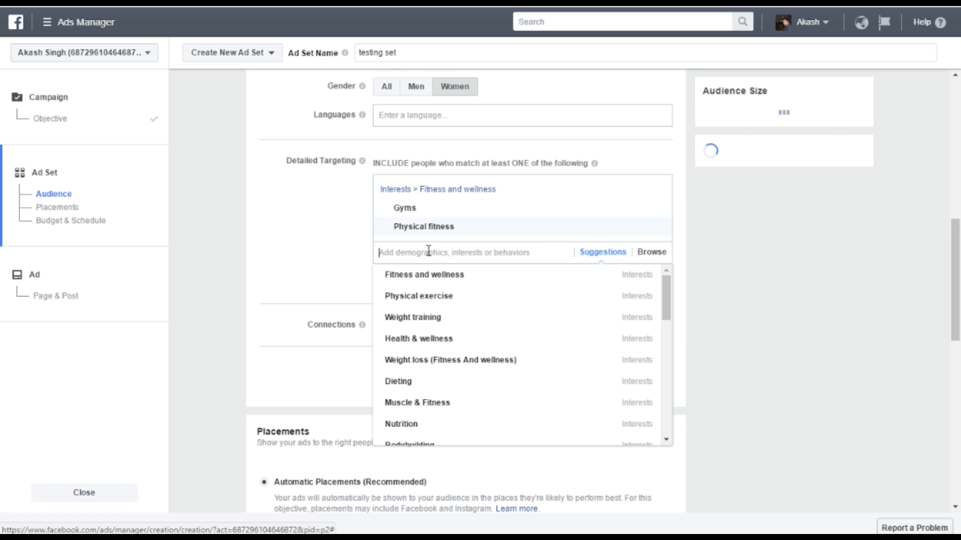
{"action": "type", "text": "weight"}
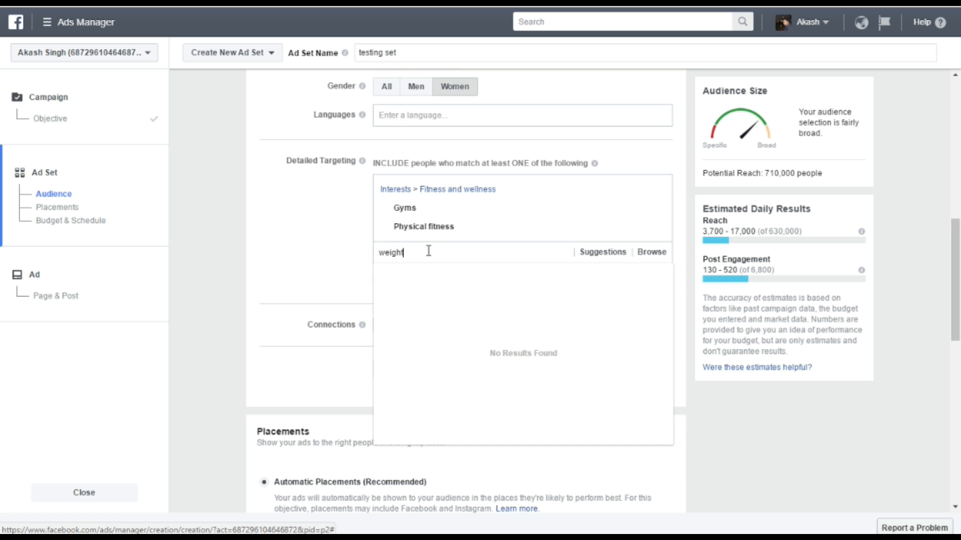
{"action": "left_click", "coordinate": [420, 300]}
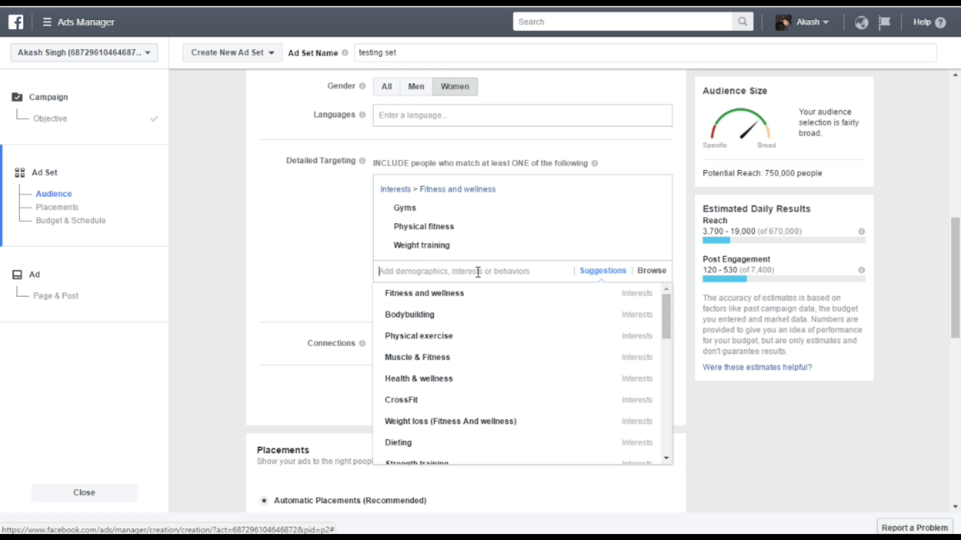
- Search the detailed targeting for "dance" and browse its categories, including the behaviors, without adding anything
{"action": "left_click", "coordinate": [660, 275]}
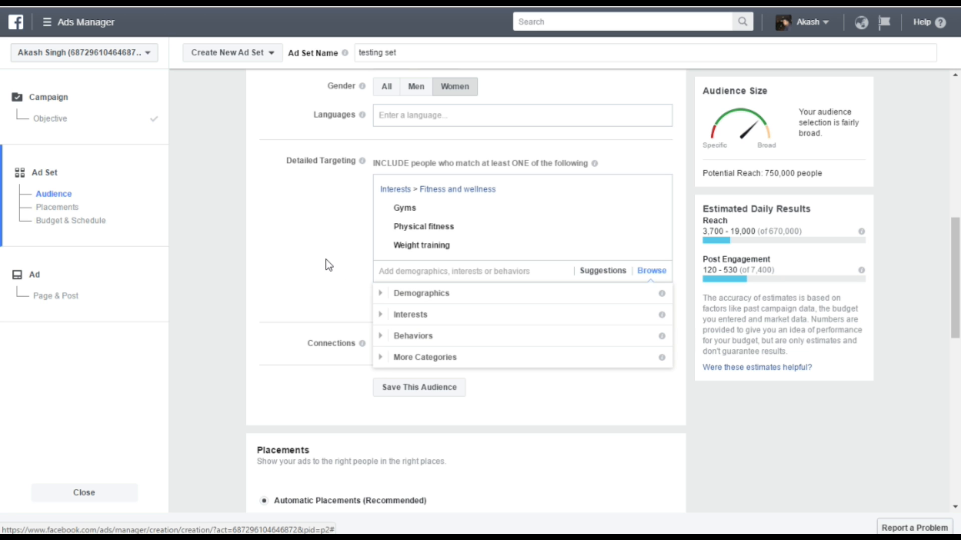
{"action": "left_click", "coordinate": [411, 271]}
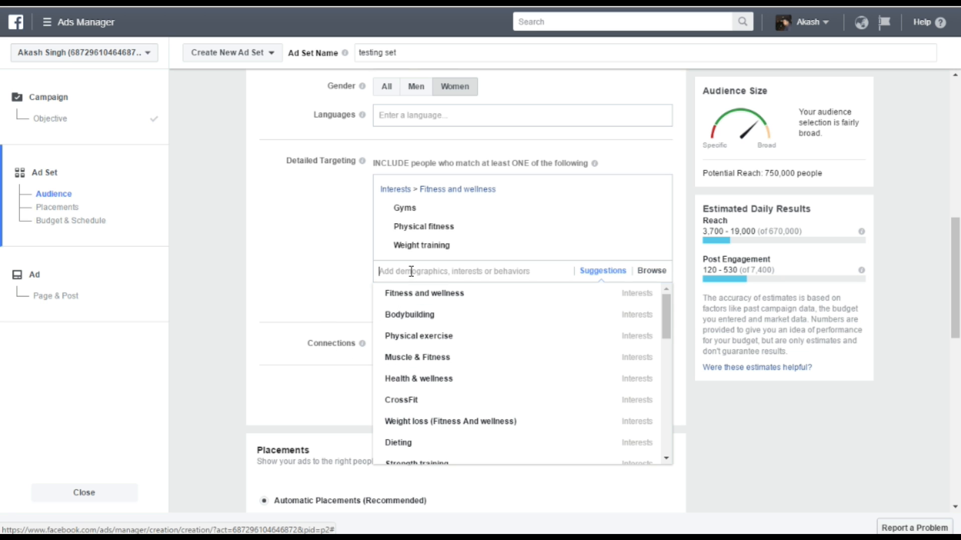
{"action": "type", "text": "dancre"}
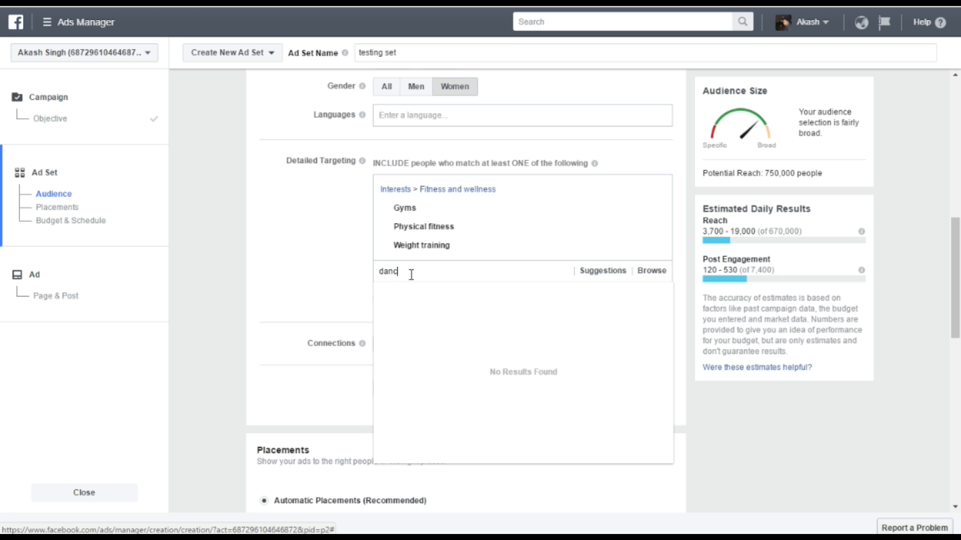
{"action": "key", "text": "BackSpace"}
{"action": "key", "text": "BackSpace"}
{"action": "type", "text": "e"}
{"action": "left_click", "coordinate": [646, 275]}
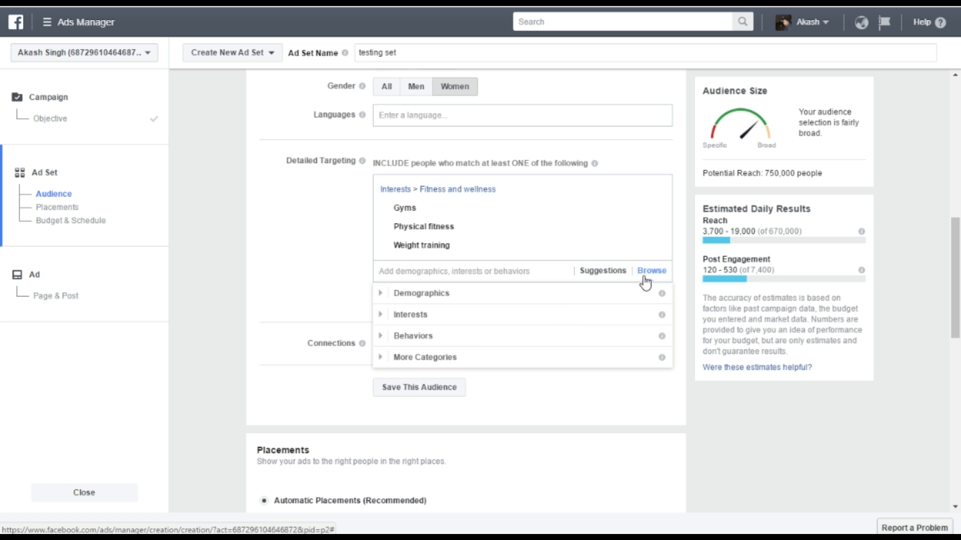
{"action": "left_click", "coordinate": [385, 339]}
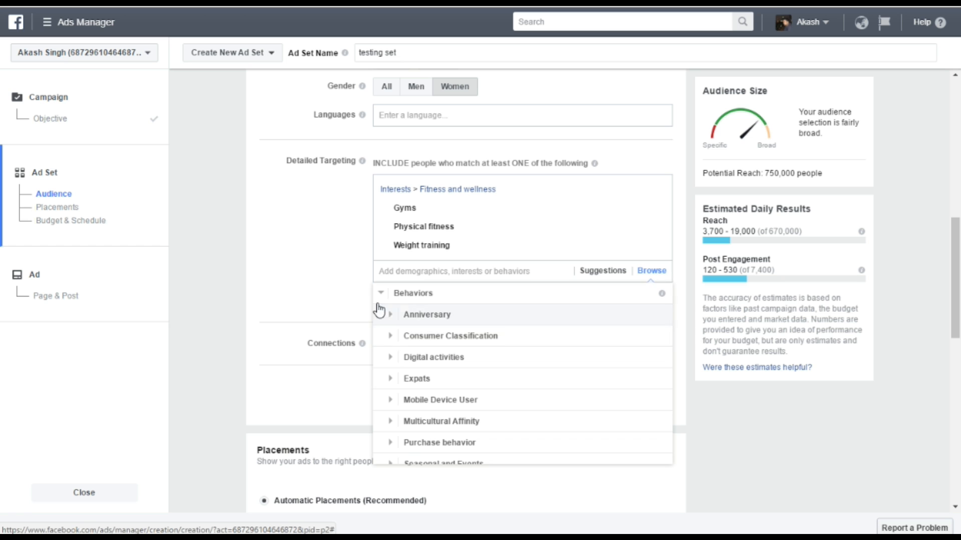
{"action": "left_click", "coordinate": [382, 299]}
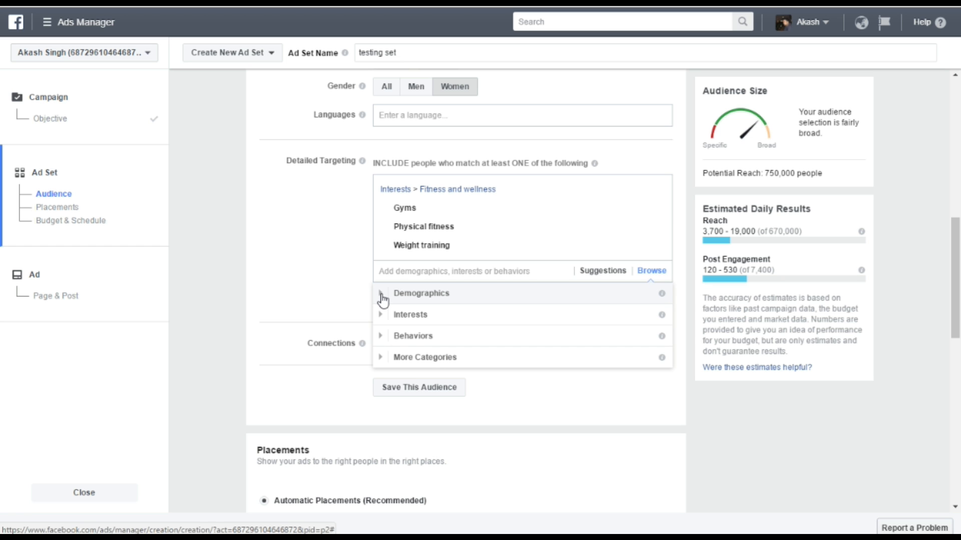
{"action": "left_click", "coordinate": [331, 289]}
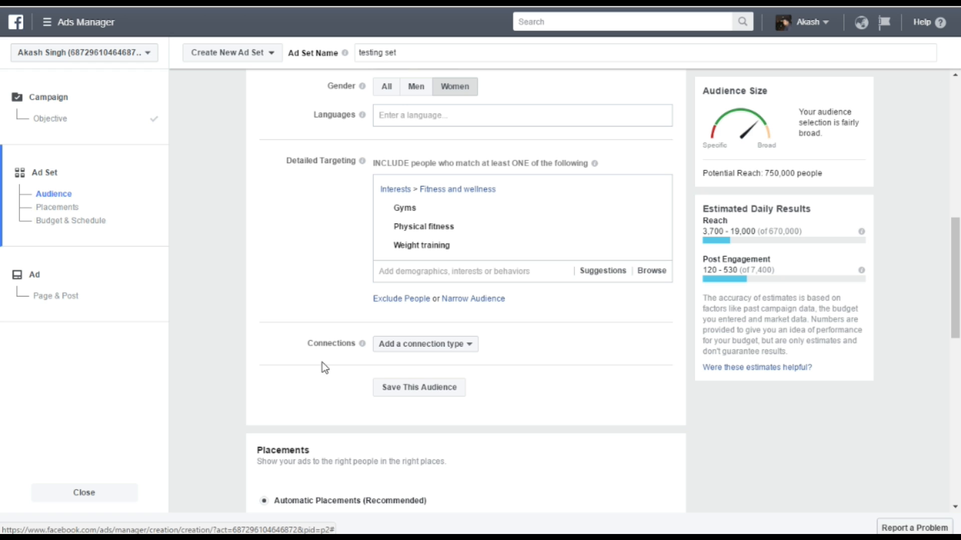
- Review the Facebook Pages connection types and the option to save the audience, leaving the connections unset
{"action": "left_click", "coordinate": [442, 349]}
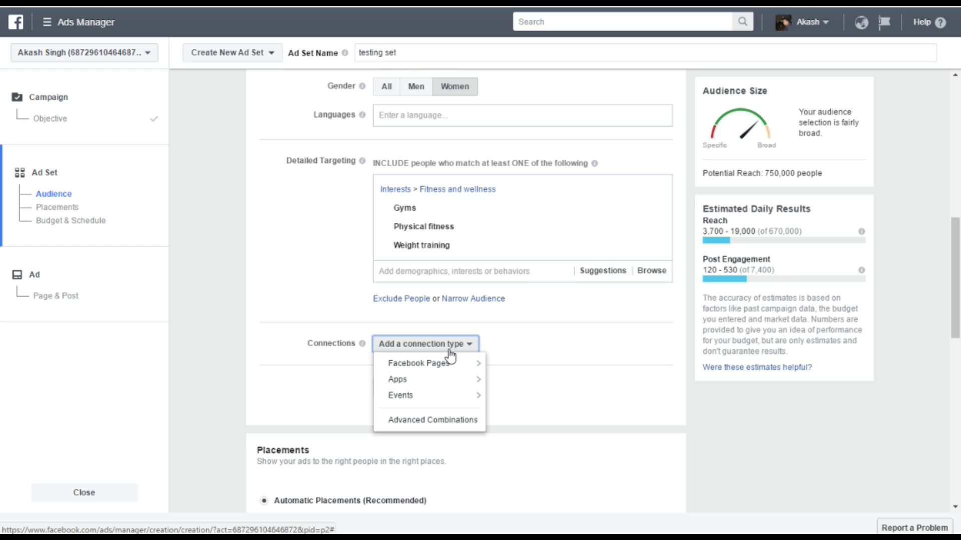
{"action": "mouse_move", "coordinate": [450, 368]}
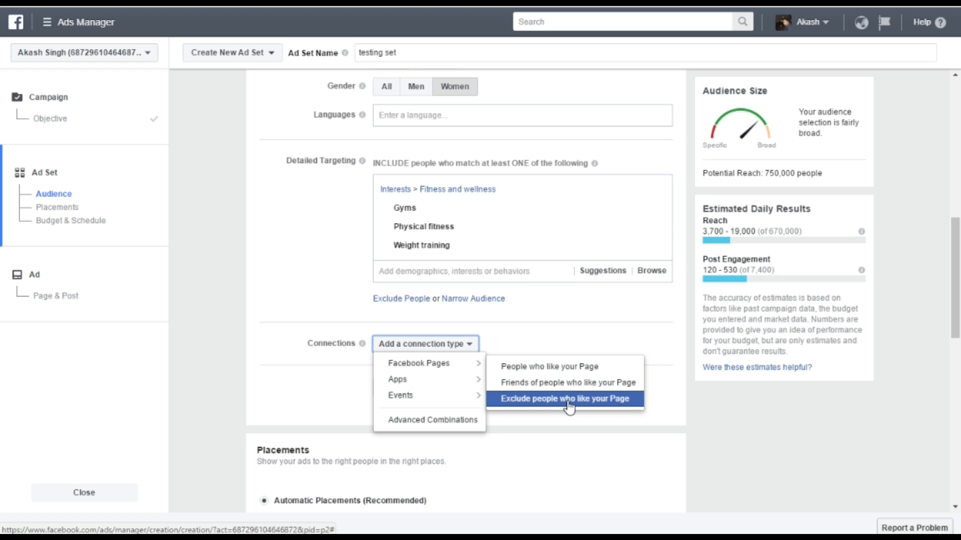
{"action": "left_click", "coordinate": [310, 398]}
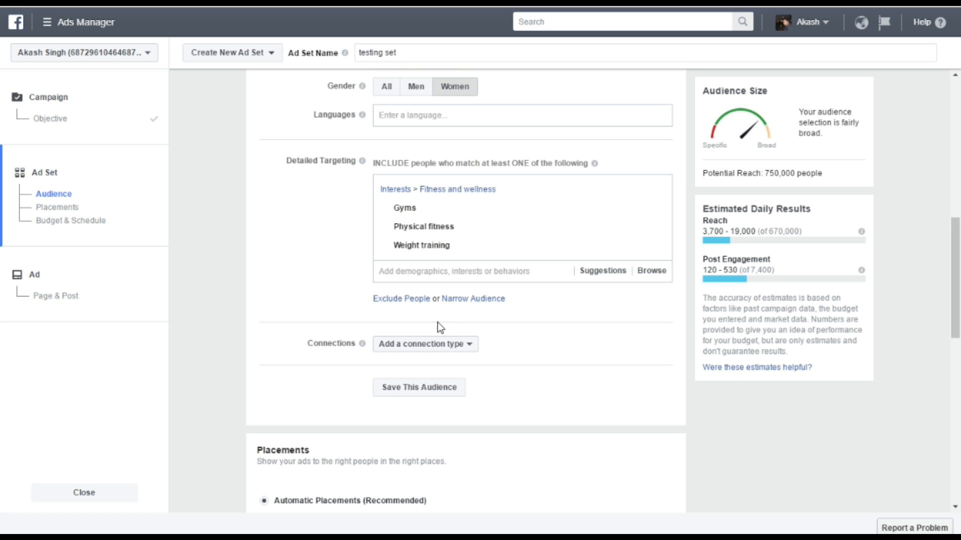
{"action": "left_click", "coordinate": [435, 395]}
{"action": "left_click", "coordinate": [611, 285]}
- Switch from automatic to manually edited placements and exclude the Instagram feed
{"action": "scroll", "coordinate": [305, 372], "scroll_direction": "down", "scroll_amount": 4}
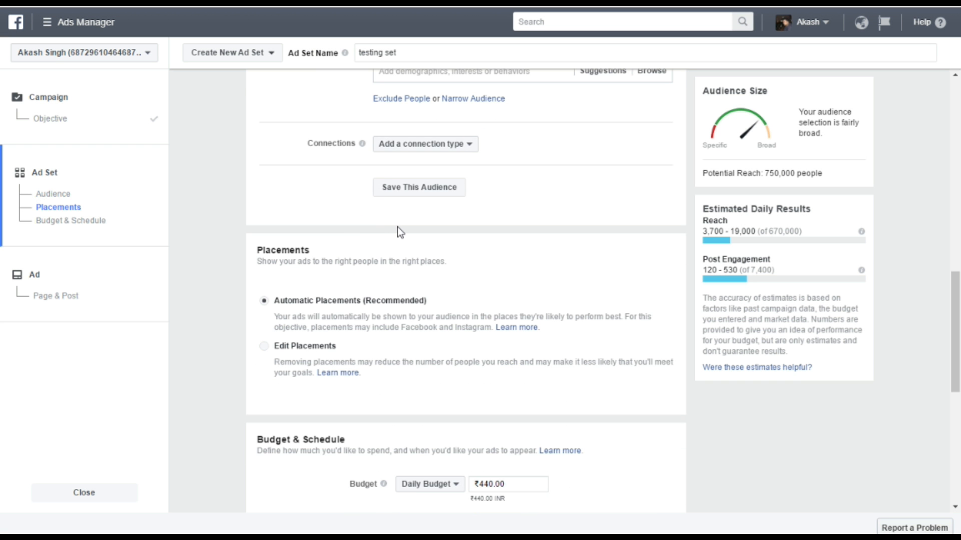
{"action": "scroll", "coordinate": [200, 310], "scroll_direction": "down", "scroll_amount": 3}
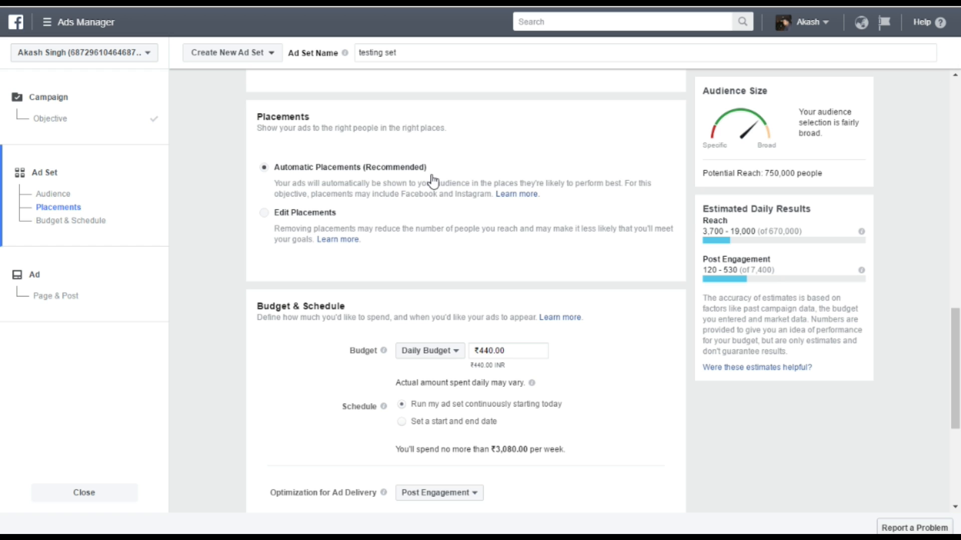
{"action": "left_click", "coordinate": [263, 215]}
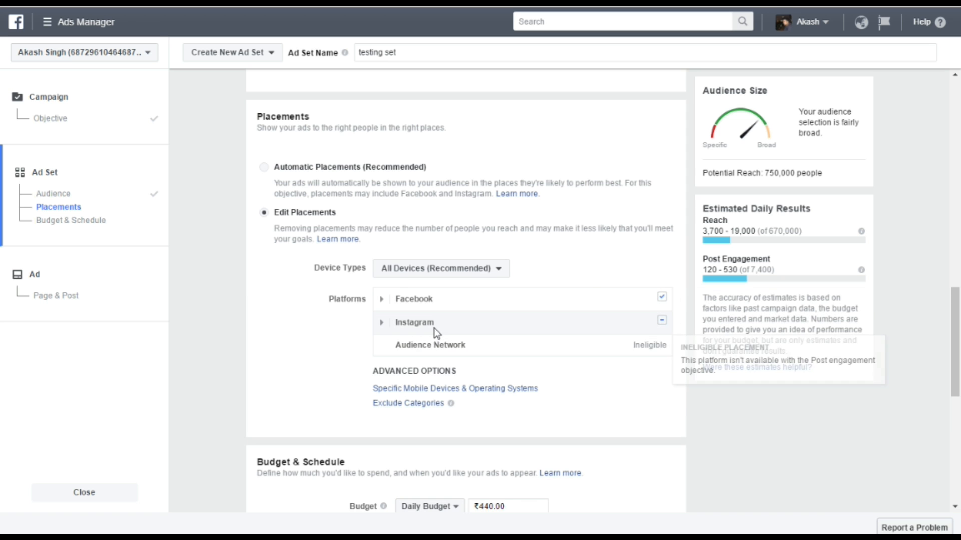
{"action": "mouse_move", "coordinate": [518, 320]}
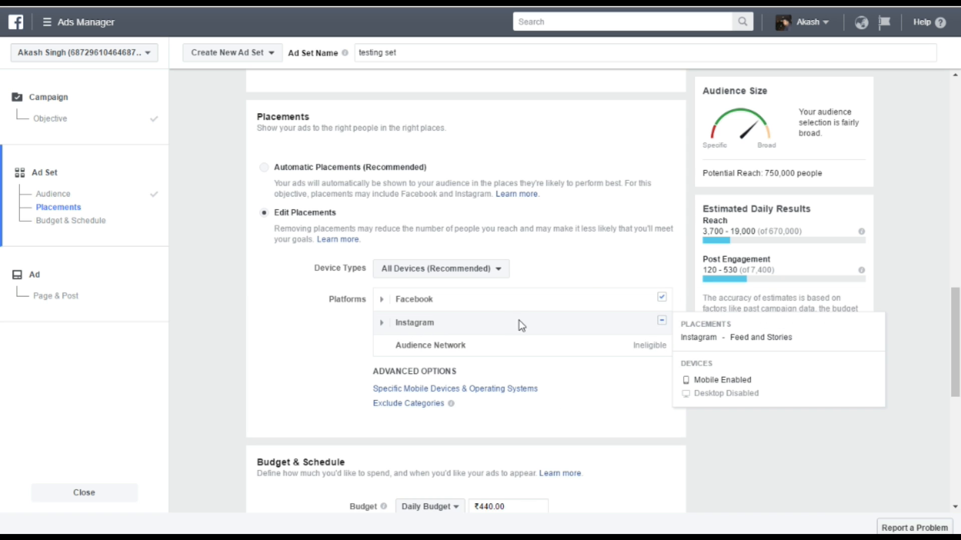
{"action": "left_click", "coordinate": [383, 324]}
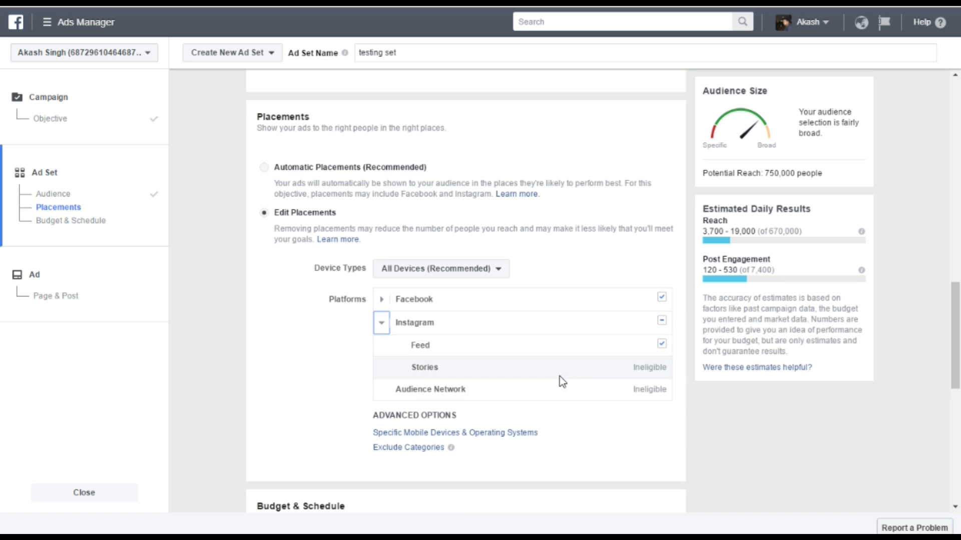
{"action": "left_click", "coordinate": [661, 345]}
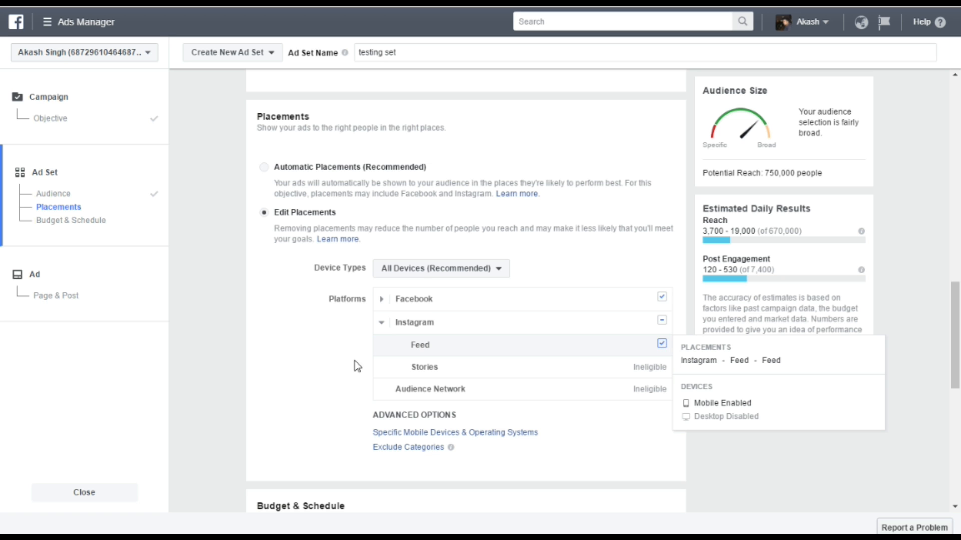
{"action": "left_click", "coordinate": [382, 323]}
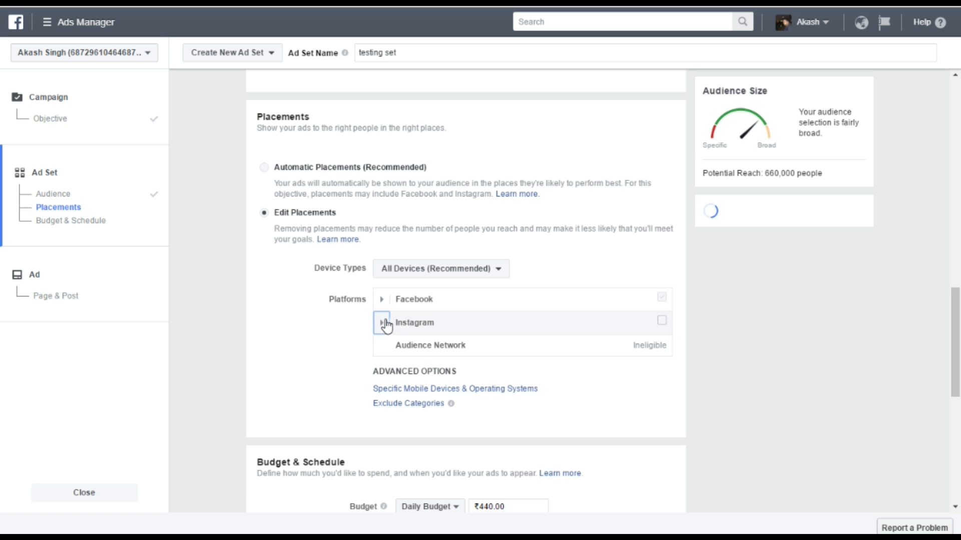
- Expand the Facebook platform and examine its individual placements and the devices each one supports
{"action": "left_click", "coordinate": [381, 299]}
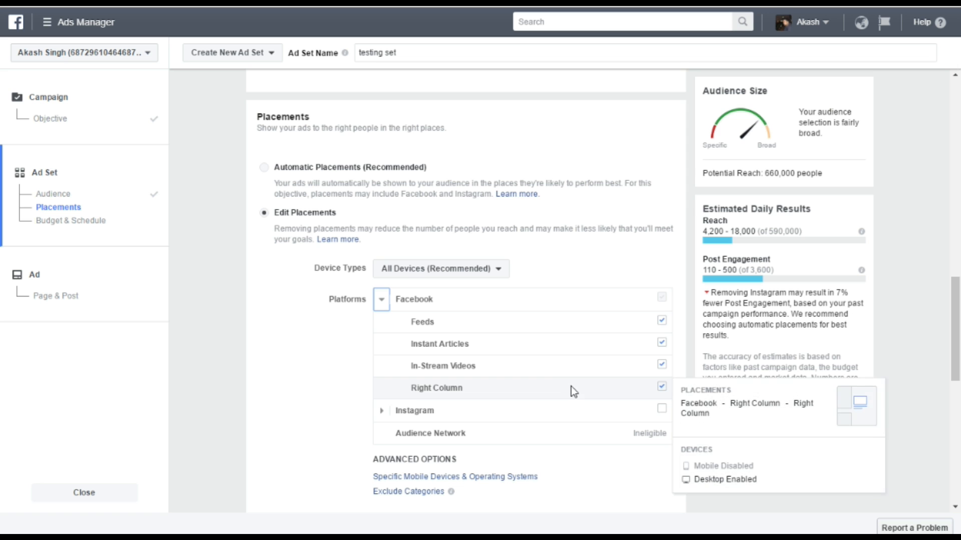
{"action": "mouse_move", "coordinate": [455, 389]}
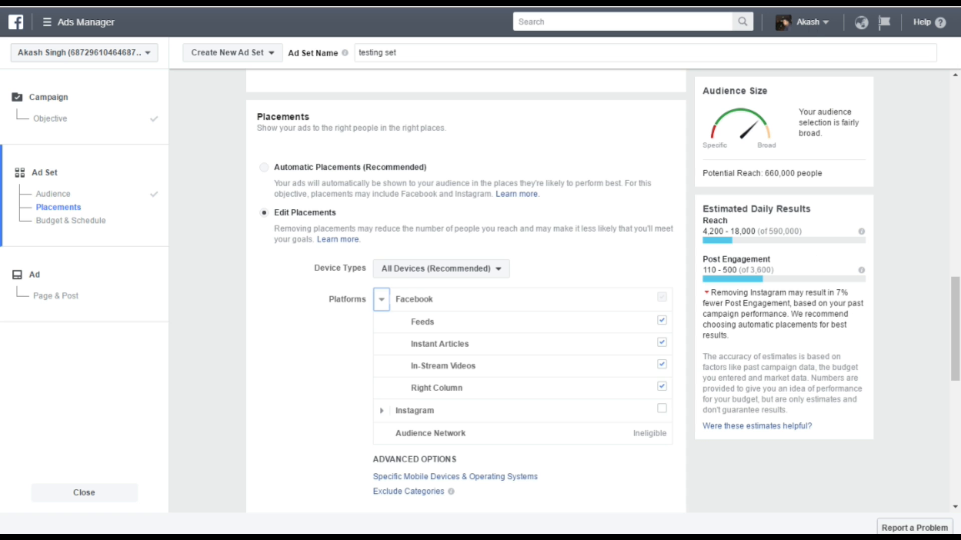
{"action": "mouse_move", "coordinate": [439, 329]}
{"action": "mouse_move", "coordinate": [428, 344]}
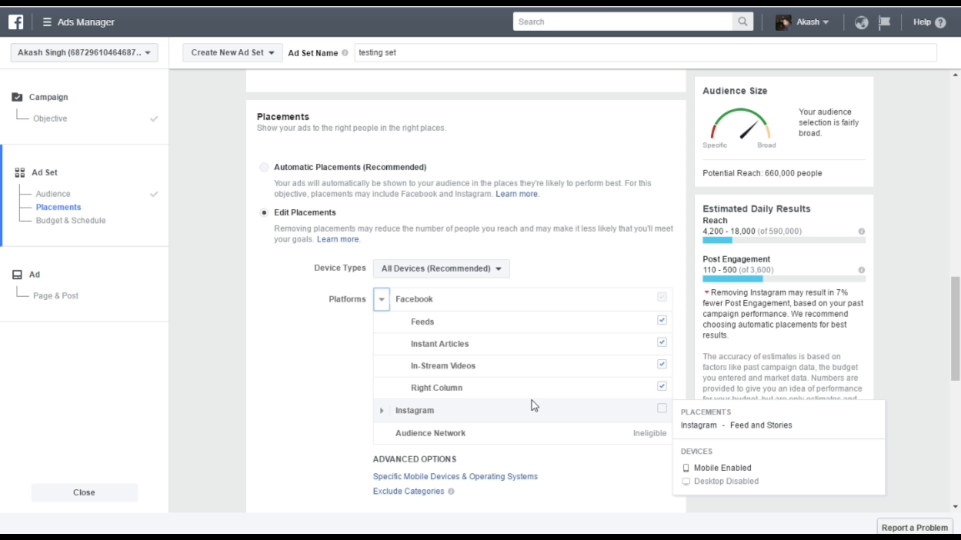
- Exclude Instant Articles, In-Stream Videos and Right Column from the Facebook placements
{"action": "left_click", "coordinate": [661, 343]}
{"action": "left_click", "coordinate": [661, 365]}
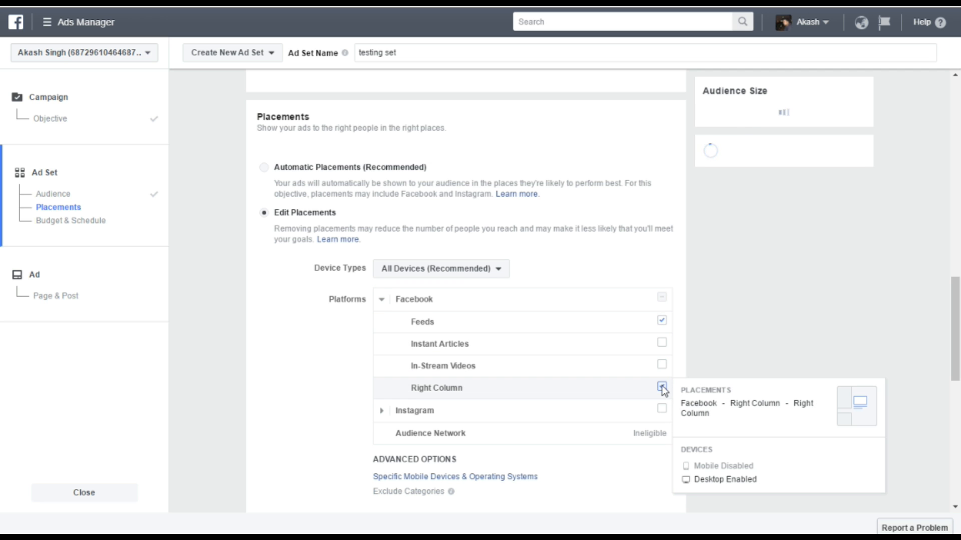
{"action": "left_click", "coordinate": [661, 386]}
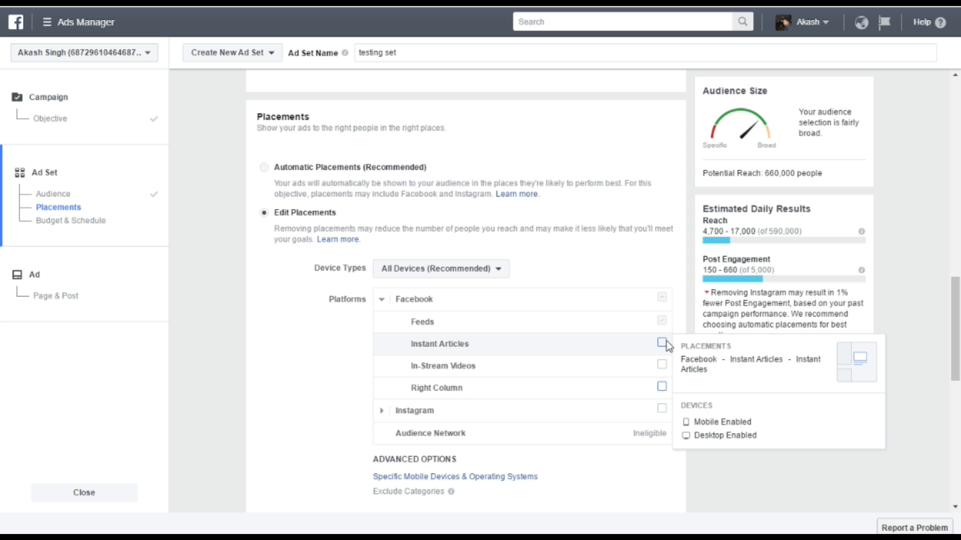
- Include Instant Articles, In-Stream Videos and Right Column again, and re-enable the Instagram platform
{"action": "left_click", "coordinate": [661, 365]}
{"action": "left_click", "coordinate": [661, 388]}
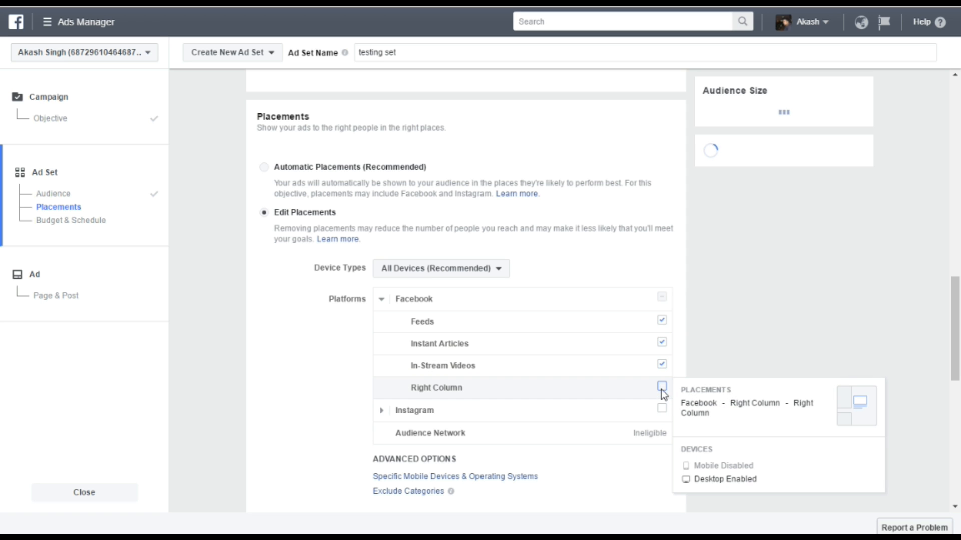
{"action": "left_click", "coordinate": [662, 408]}
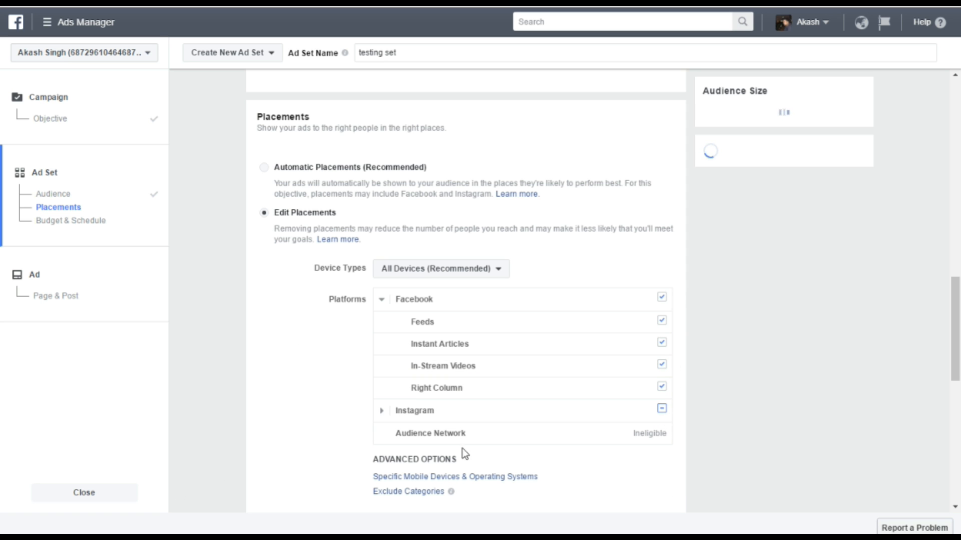
- Switch the ad set's budget type to Lifetime Budget
{"action": "scroll", "coordinate": [341, 392], "scroll_direction": "down", "scroll_amount": 5}
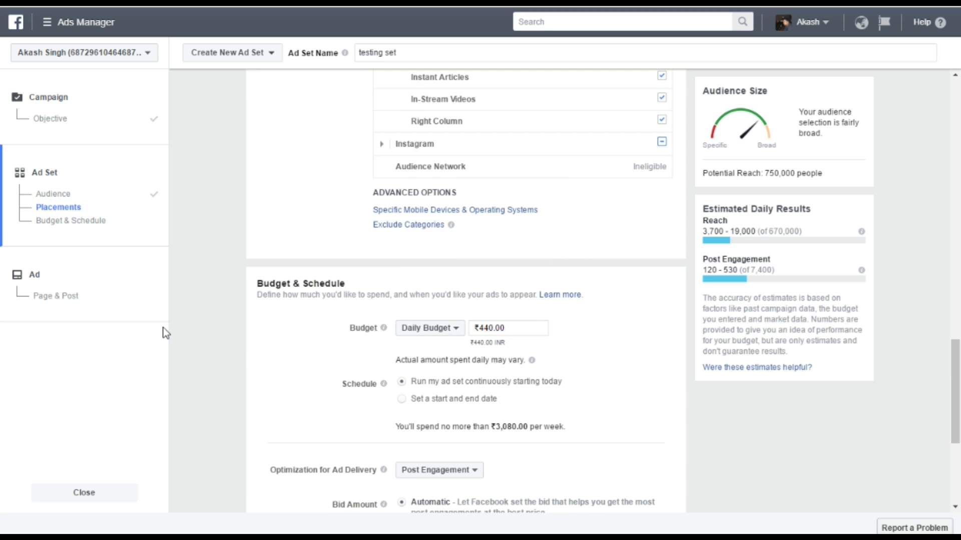
{"action": "scroll", "coordinate": [205, 200], "scroll_direction": "down", "scroll_amount": 2}
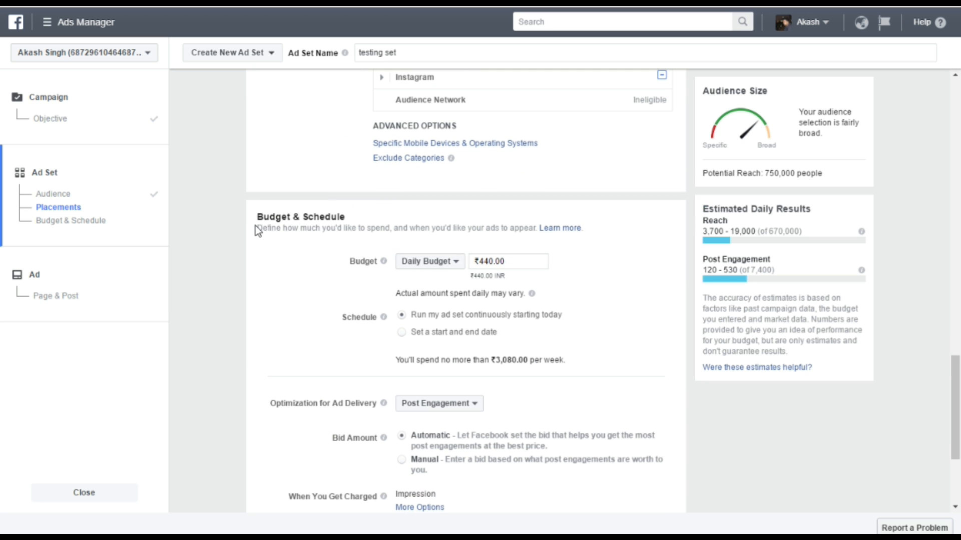
{"action": "scroll", "coordinate": [255, 228], "scroll_direction": "down", "scroll_amount": 2}
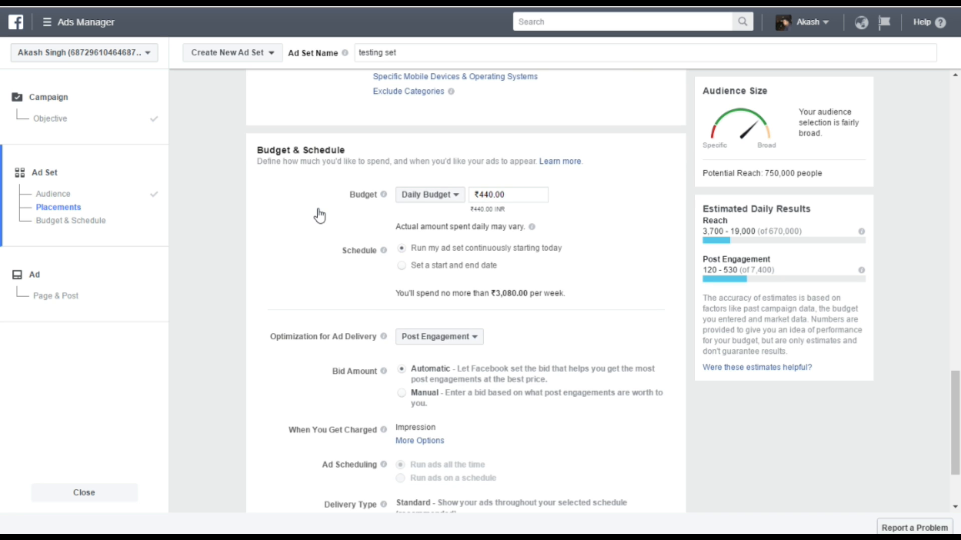
{"action": "left_click", "coordinate": [447, 200]}
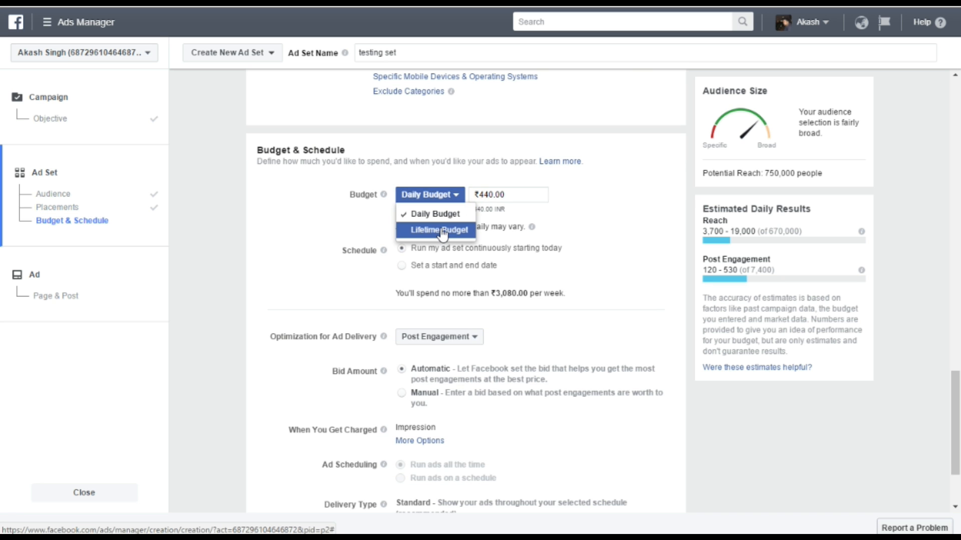
{"action": "left_click", "coordinate": [441, 231]}
{"action": "left_click", "coordinate": [450, 200]}
{"action": "left_click", "coordinate": [441, 229]}
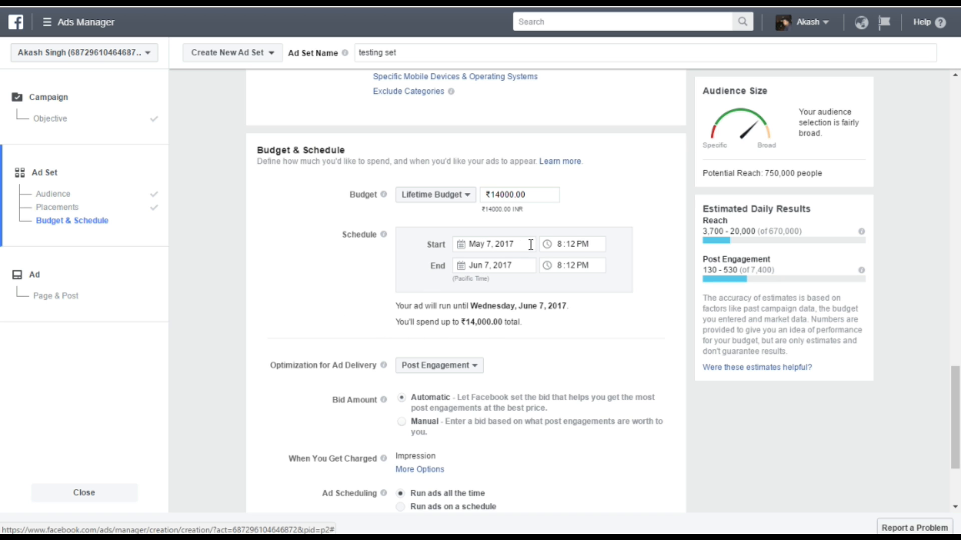
- Return the budget type to Daily Budget and schedule the ad set to run continuously starting today
{"action": "left_click", "coordinate": [419, 198]}
{"action": "left_click", "coordinate": [431, 213]}
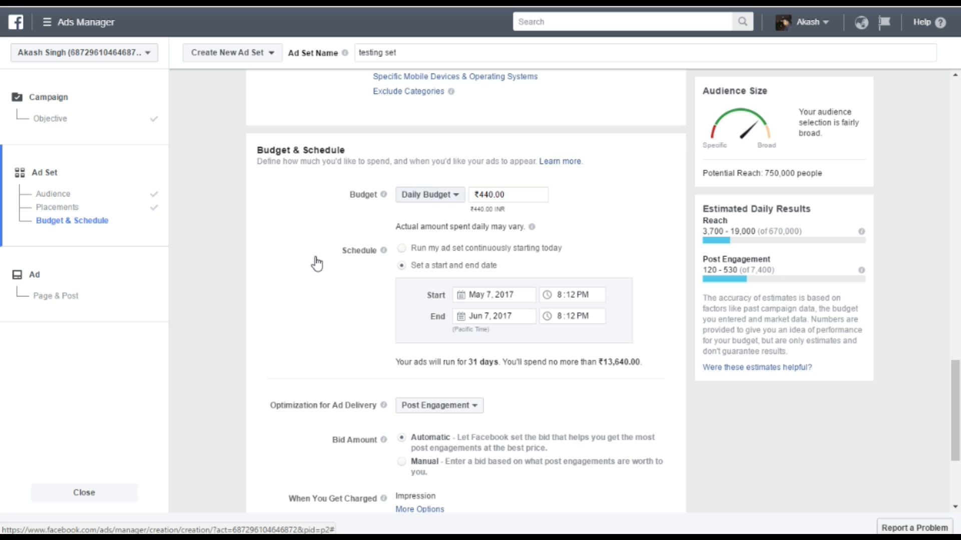
{"action": "left_click", "coordinate": [401, 249]}
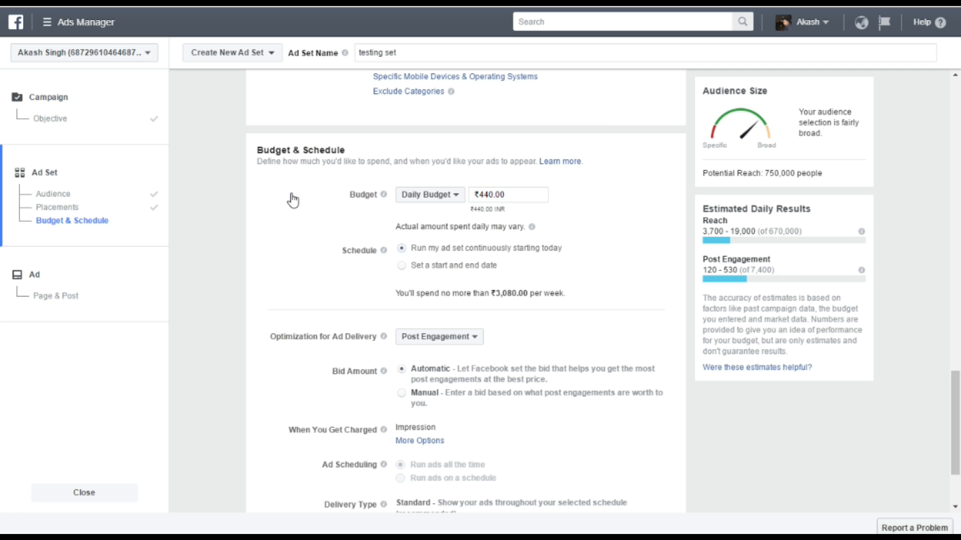
- Review the Budget & Schedule settings, from the daily budget down to ad scheduling and delivery type
{"action": "scroll", "coordinate": [293, 178], "scroll_direction": "up", "scroll_amount": 1}
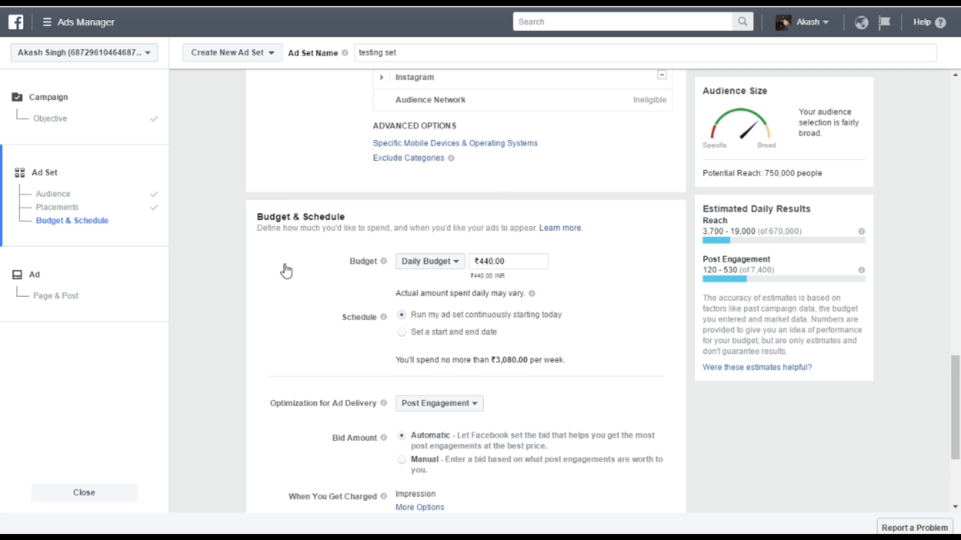
{"action": "scroll", "coordinate": [284, 262], "scroll_direction": "down", "scroll_amount": 3}
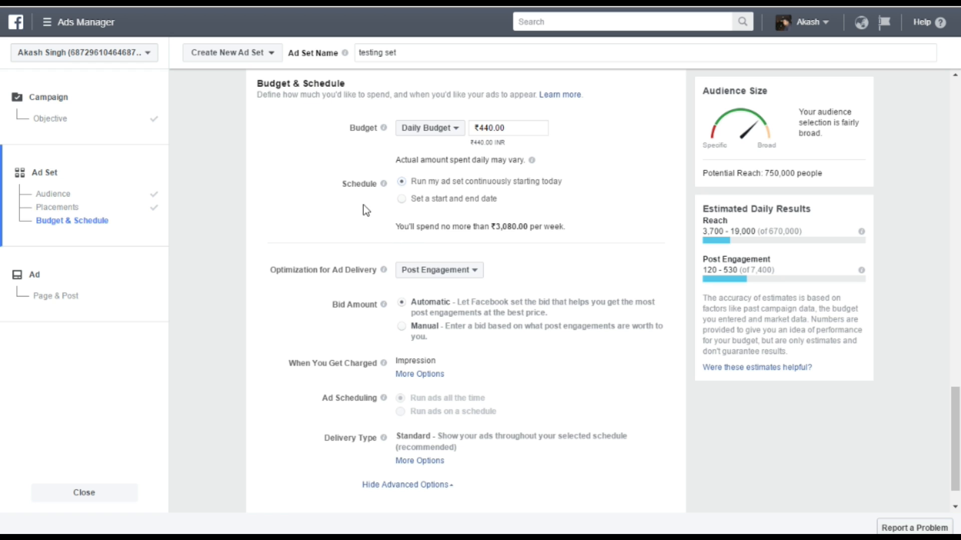
{"action": "mouse_move", "coordinate": [383, 128]}
{"action": "scroll", "coordinate": [286, 180], "scroll_direction": "down", "scroll_amount": 1}
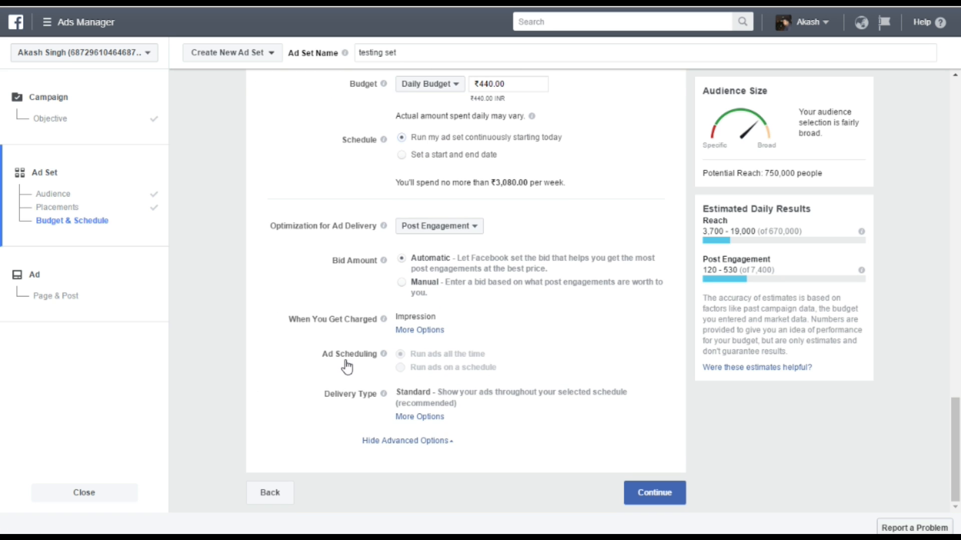
{"action": "scroll", "coordinate": [262, 278], "scroll_direction": "up", "scroll_amount": 4}
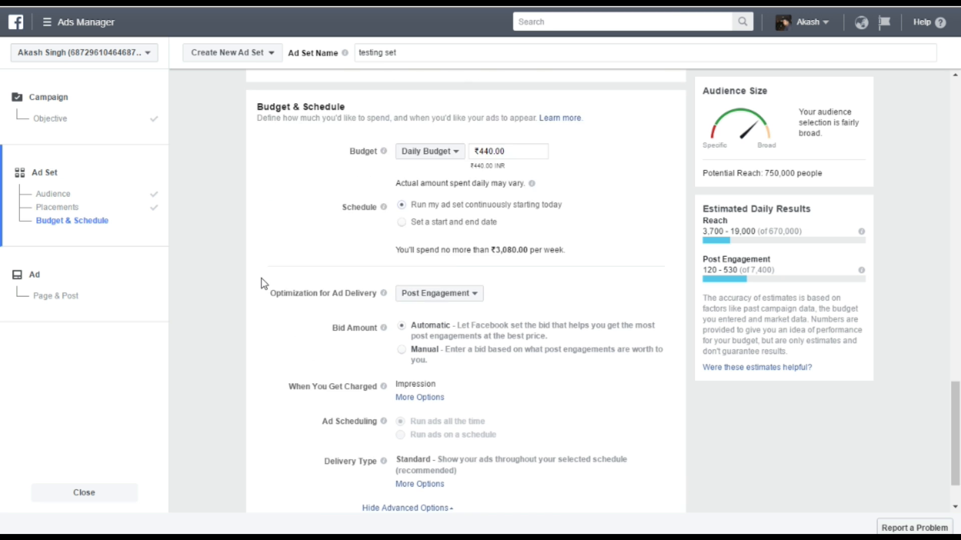
{"action": "scroll", "coordinate": [255, 348], "scroll_direction": "down", "scroll_amount": 3}
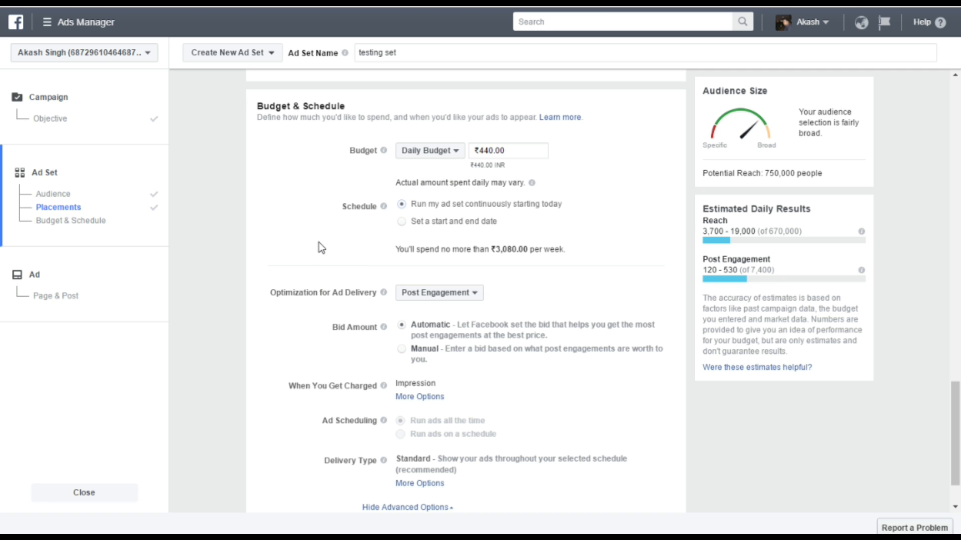
- Switch the budget to Lifetime Budget and back to Daily Budget, keeping the schedule with a start and end date
{"action": "left_click", "coordinate": [428, 152]}
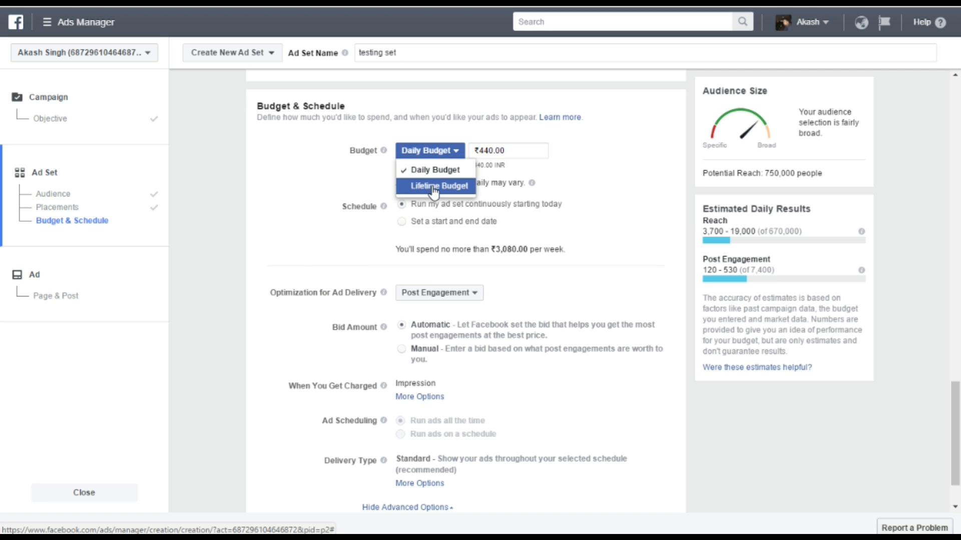
{"action": "left_click", "coordinate": [435, 185]}
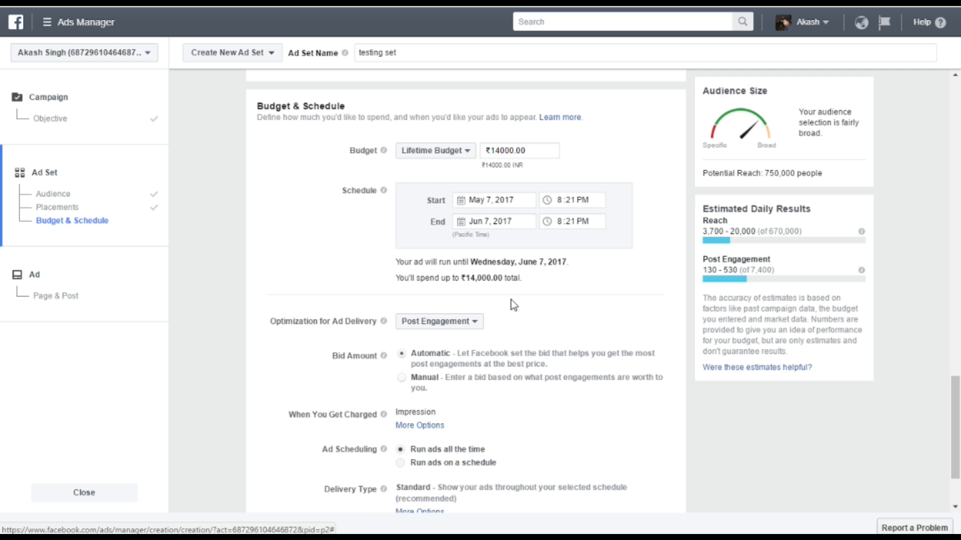
{"action": "left_click", "coordinate": [430, 156]}
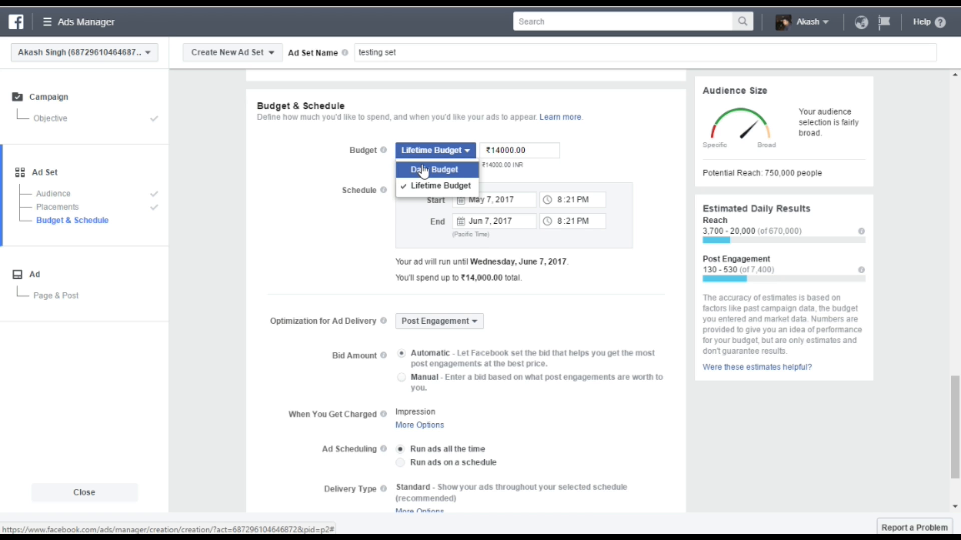
{"action": "left_click", "coordinate": [424, 170]}
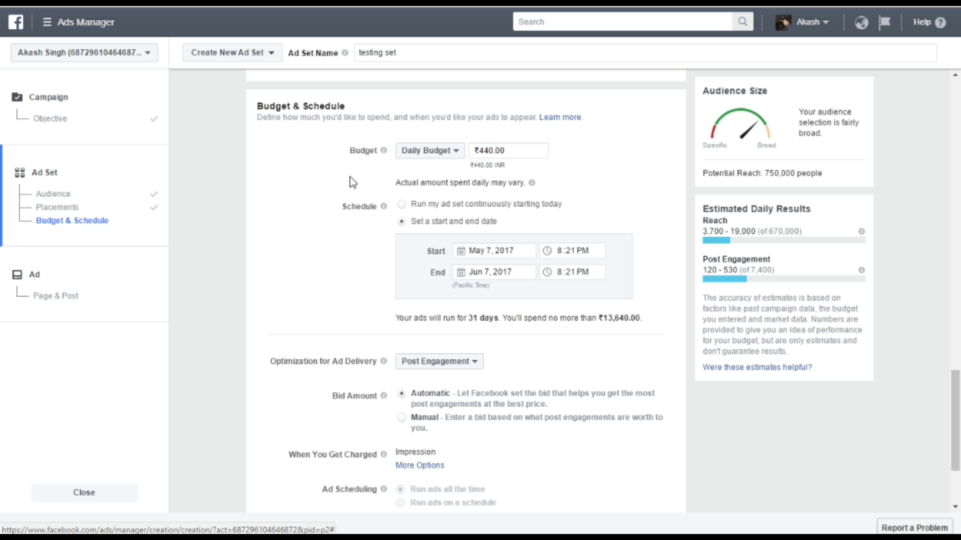
- Review the Optimization for Ad Delivery choices, leaving Post Engagement selected
{"action": "scroll", "coordinate": [365, 323], "scroll_direction": "down", "scroll_amount": 3}
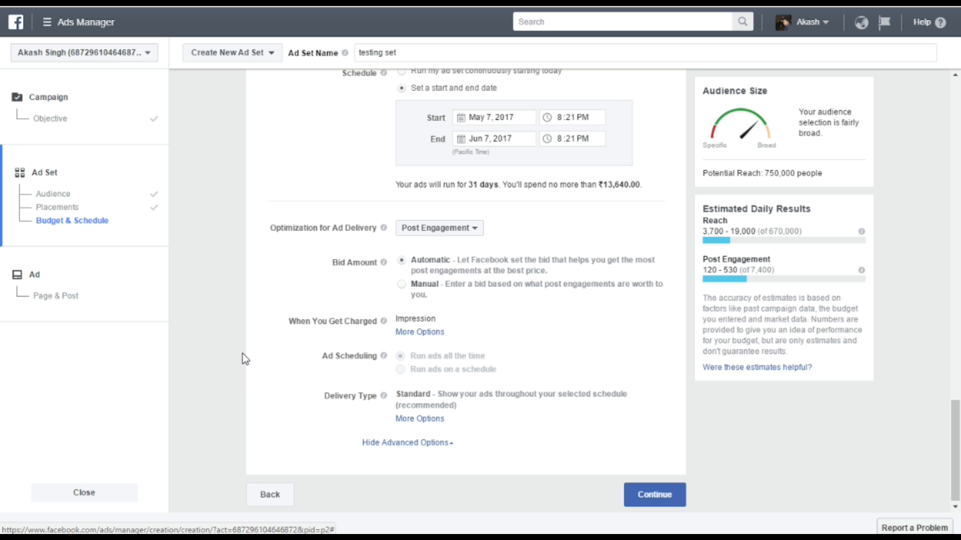
{"action": "scroll", "coordinate": [245, 350], "scroll_direction": "up", "scroll_amount": 4}
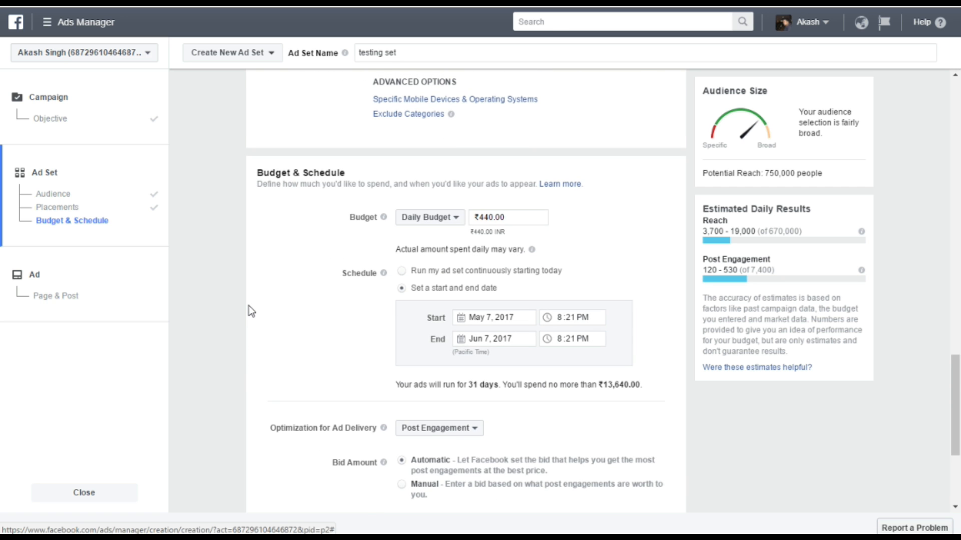
{"action": "scroll", "coordinate": [248, 305], "scroll_direction": "down", "scroll_amount": 3}
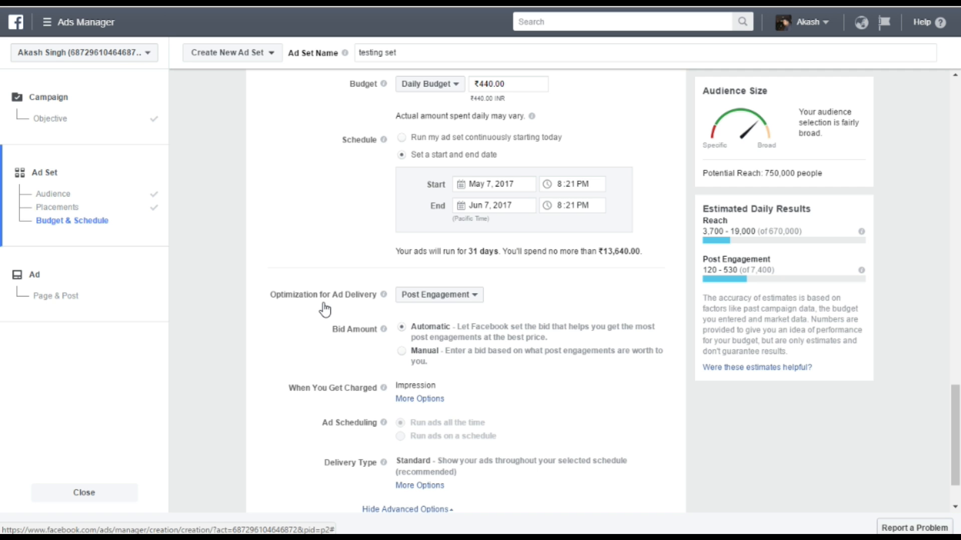
{"action": "scroll", "coordinate": [325, 309], "scroll_direction": "down", "scroll_amount": 2}
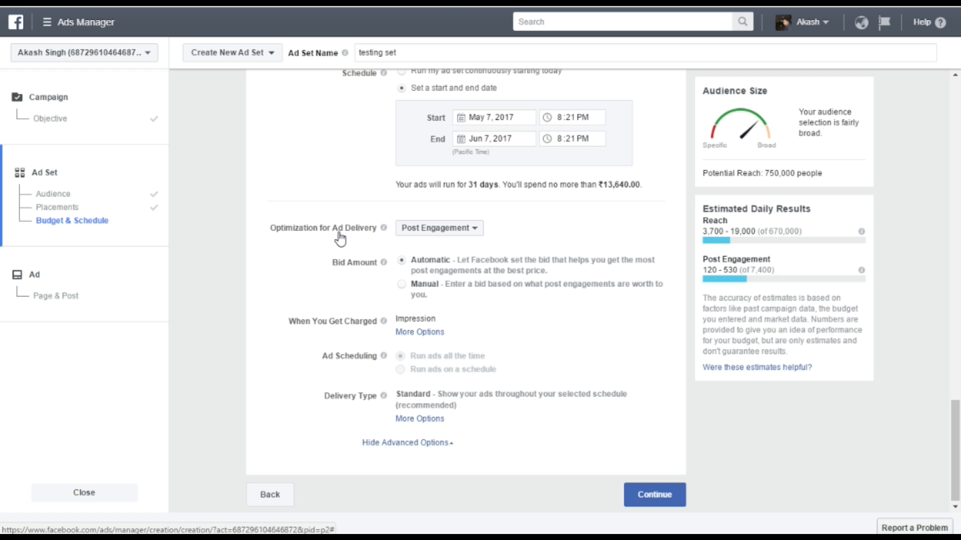
{"action": "left_click", "coordinate": [456, 234]}
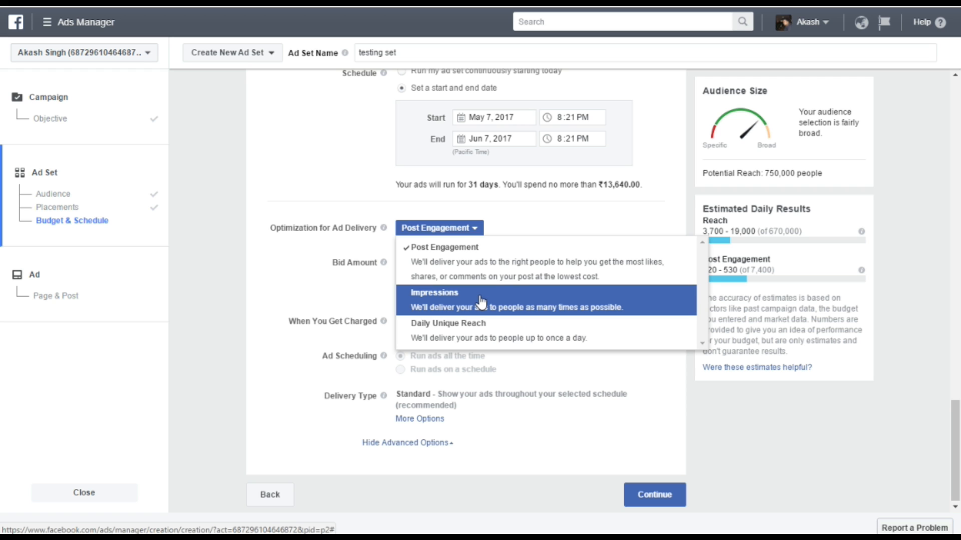
{"action": "left_click", "coordinate": [262, 275]}
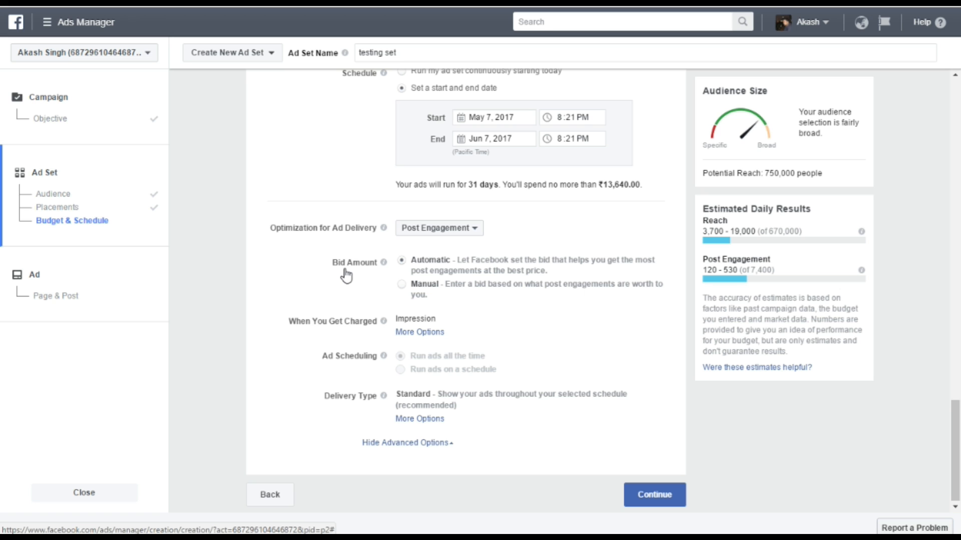
- Change the bid amount to Manual and set it to ₹1.00 per post engagement
{"action": "left_click", "coordinate": [402, 285]}
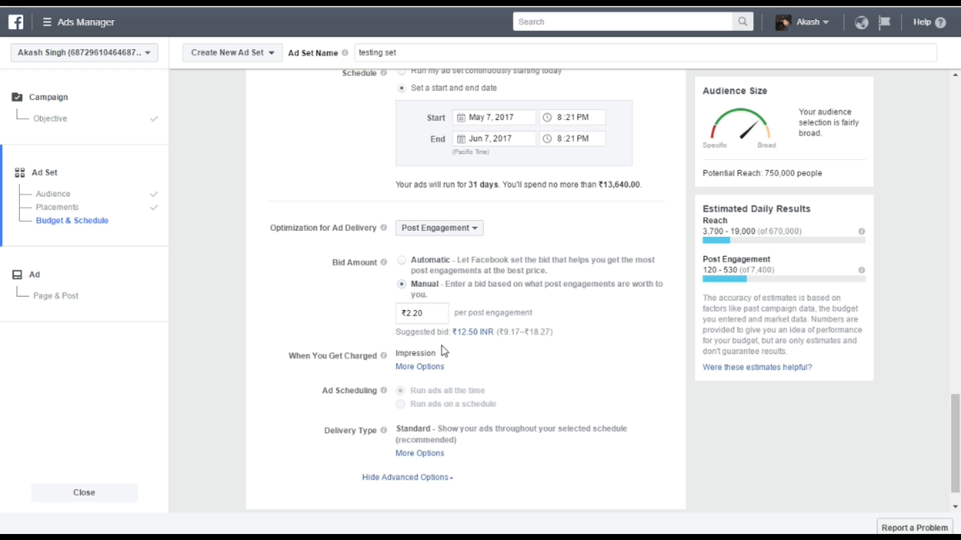
{"action": "left_click", "coordinate": [436, 315]}
{"action": "key", "text": "BackSpace"}
{"action": "type", "text": "1"}
{"action": "left_click", "coordinate": [350, 316]}
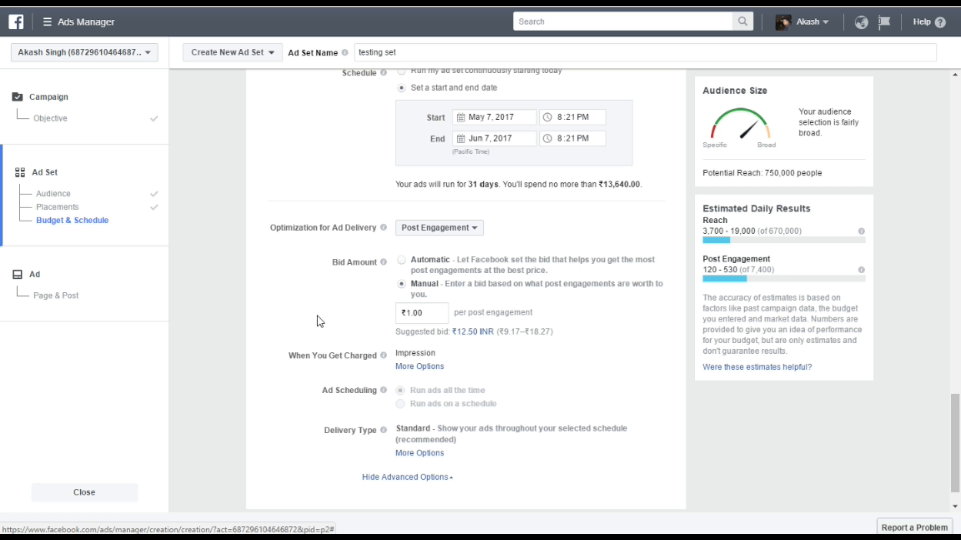
- Reveal the options for when to get charged and review them alongside the budget and schedule
{"action": "scroll", "coordinate": [275, 310], "scroll_direction": "up", "scroll_amount": 5}
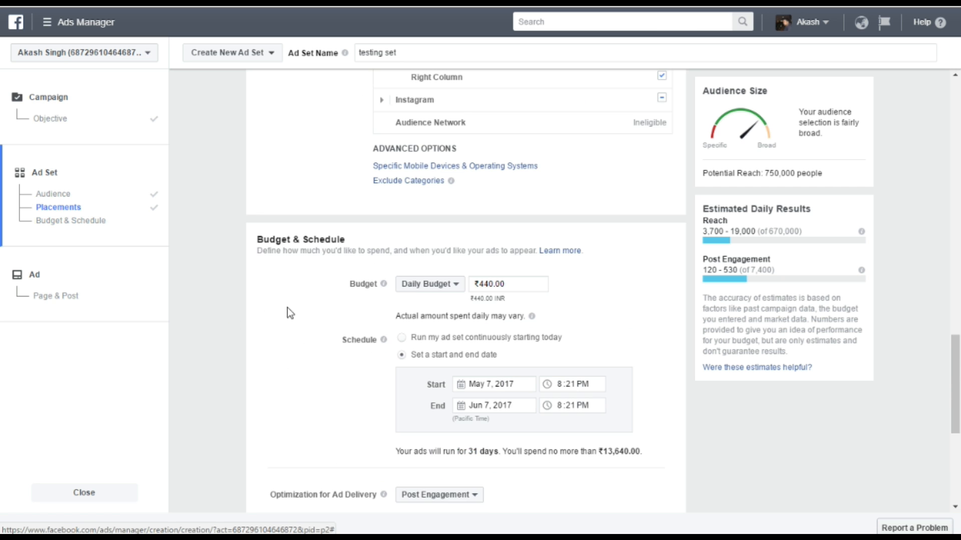
{"action": "scroll", "coordinate": [475, 335], "scroll_direction": "down", "scroll_amount": 6}
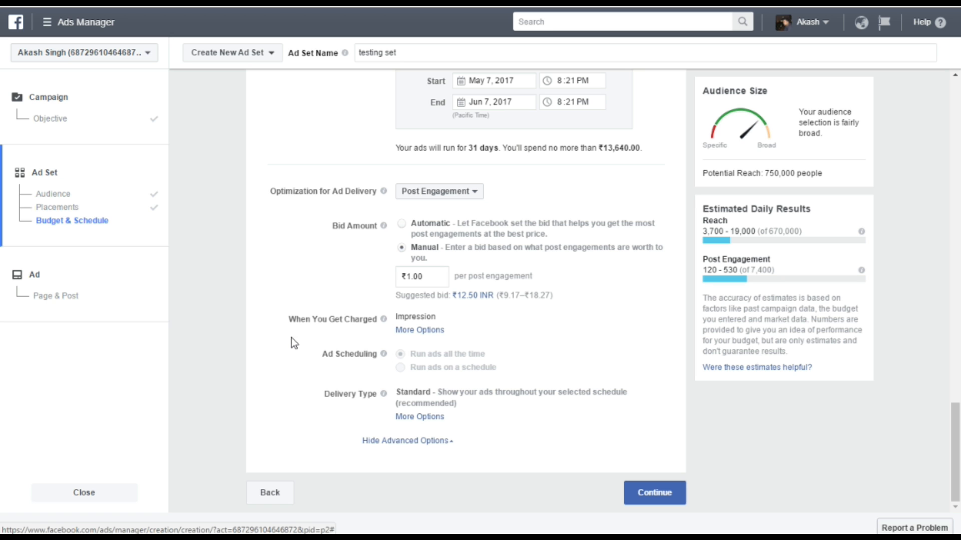
{"action": "left_click", "coordinate": [415, 330]}
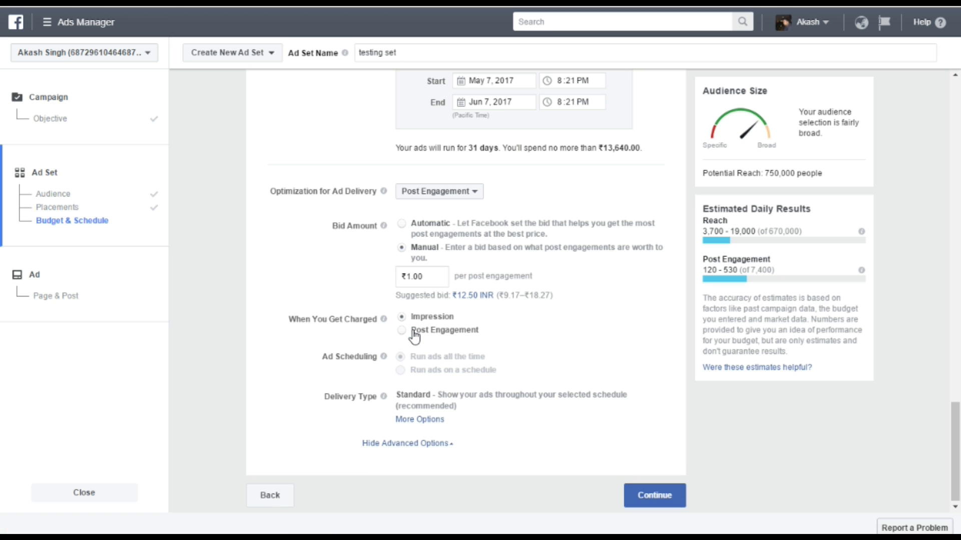
{"action": "scroll", "coordinate": [569, 323], "scroll_direction": "up", "scroll_amount": 4}
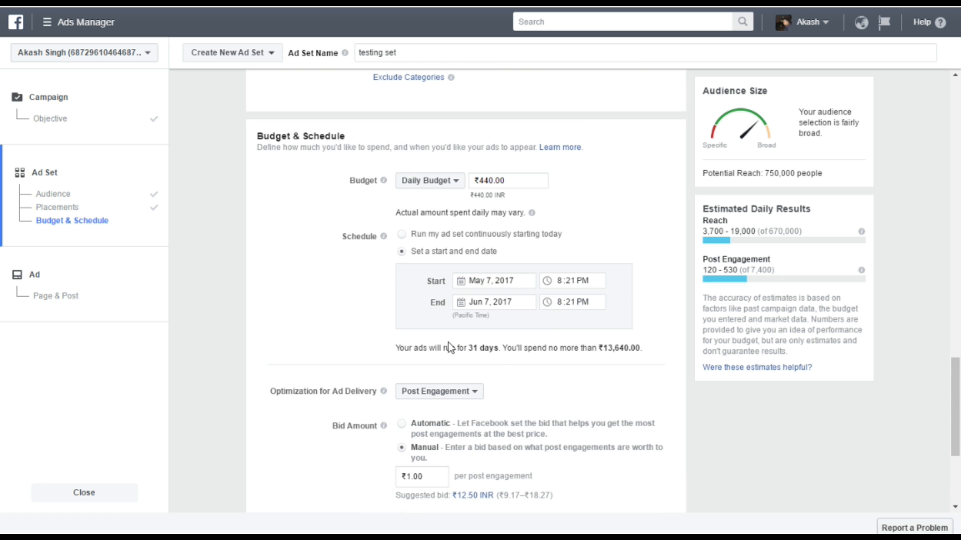
- Review the ad scheduling settings, reveal the delivery type options, keep Standard delivery, and continue to the ad setup
{"action": "scroll", "coordinate": [291, 403], "scroll_direction": "down", "scroll_amount": 4}
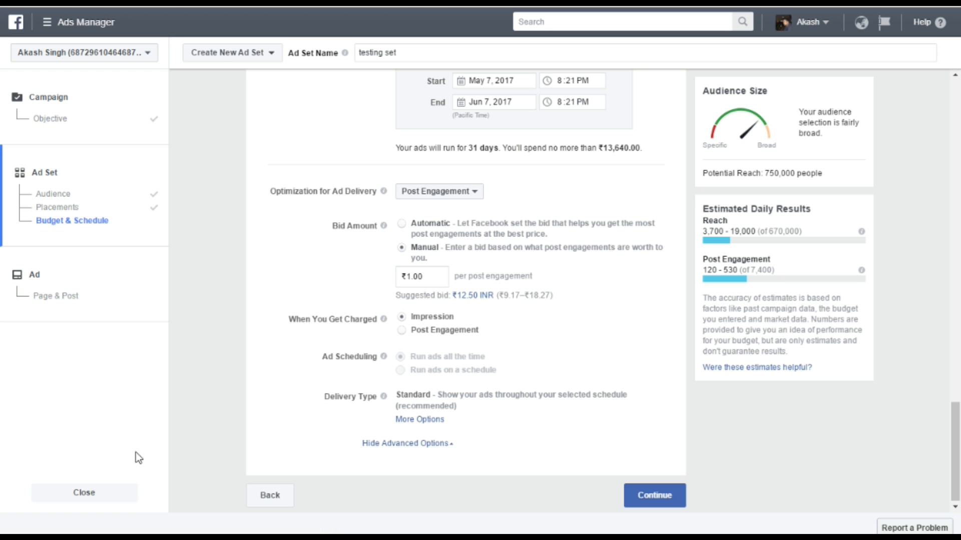
{"action": "mouse_move", "coordinate": [403, 373]}
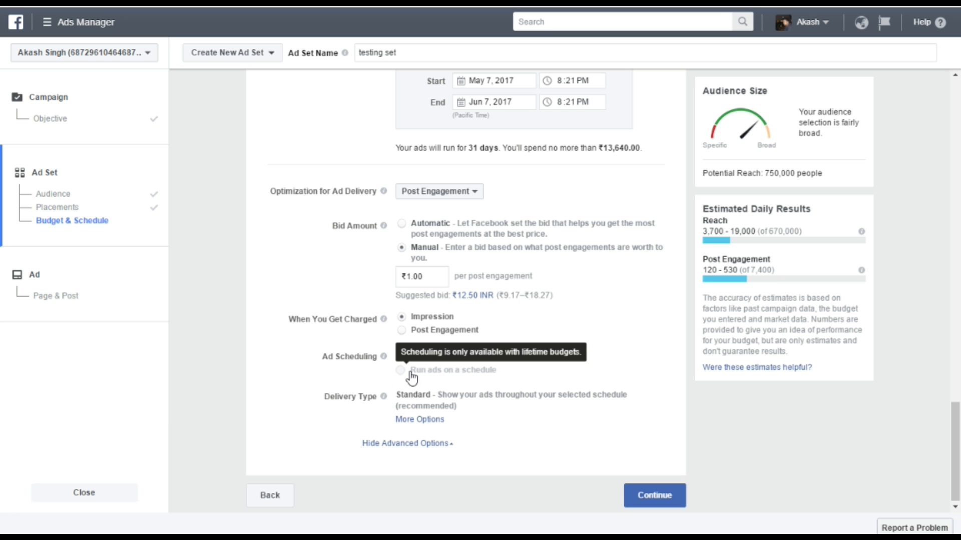
{"action": "scroll", "coordinate": [504, 374], "scroll_direction": "up", "scroll_amount": 4}
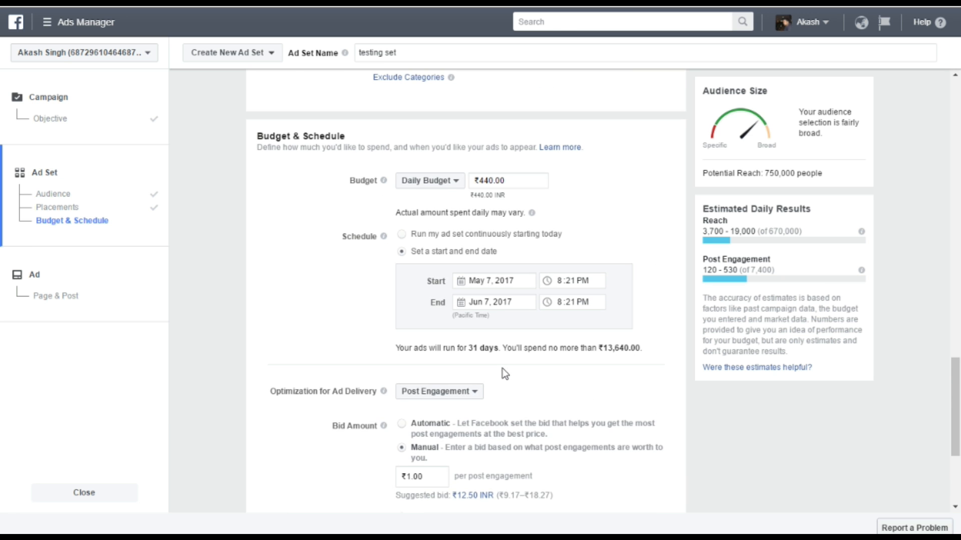
{"action": "scroll", "coordinate": [504, 373], "scroll_direction": "down", "scroll_amount": 4}
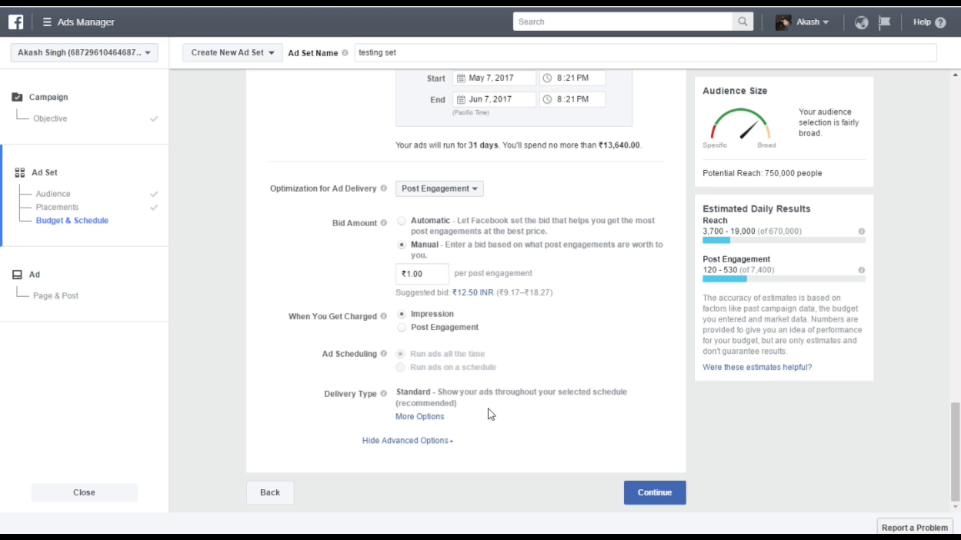
{"action": "left_click", "coordinate": [414, 418]}
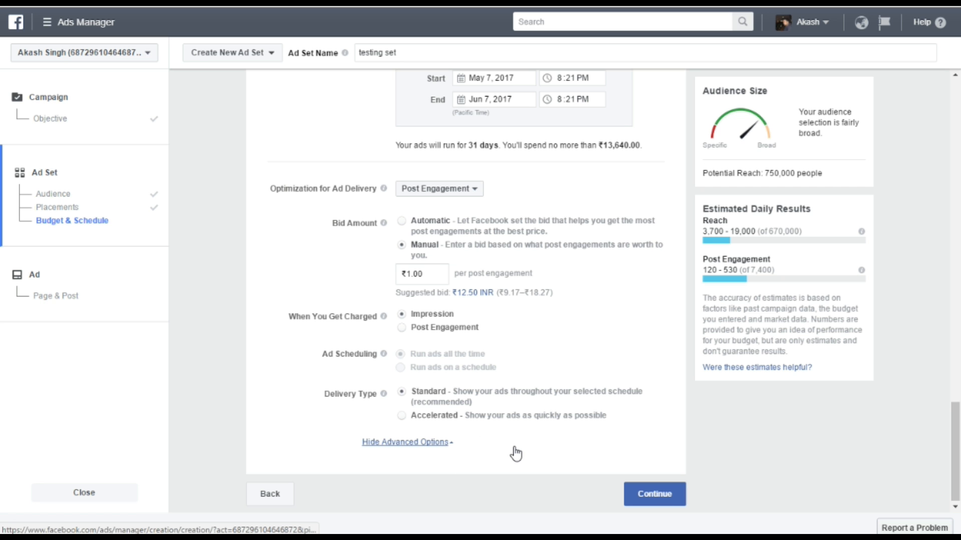
{"action": "left_click", "coordinate": [650, 494]}
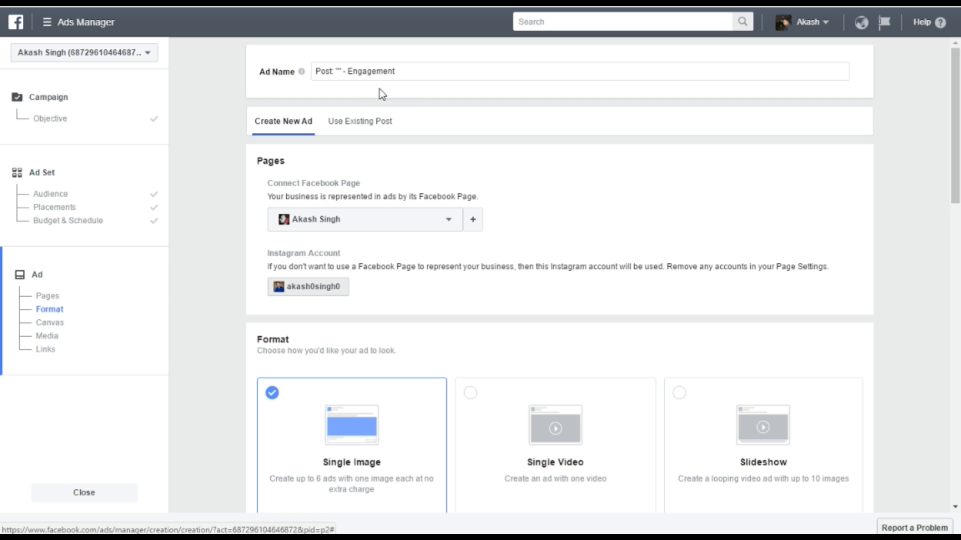
- Examine the new ad's setup, including its name, format choices, images, post text and ad preview
{"action": "left_click_drag", "start_coordinate": [406, 79], "coordinate": [302, 80]}
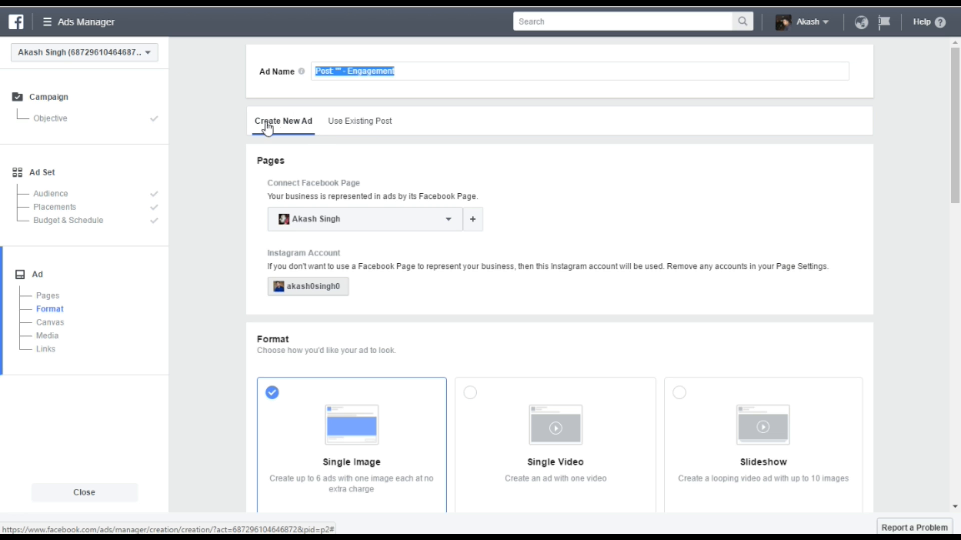
{"action": "scroll", "coordinate": [523, 230], "scroll_direction": "down", "scroll_amount": 4}
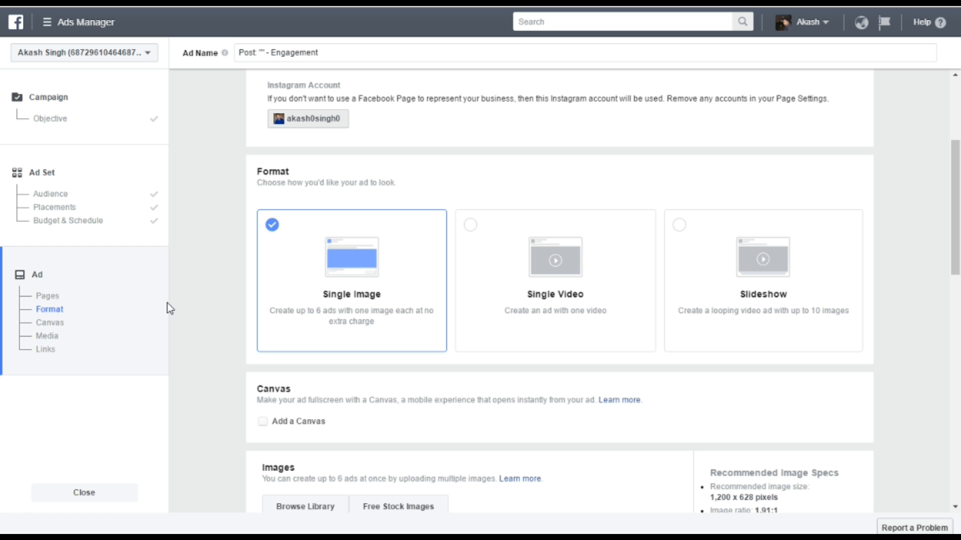
{"action": "scroll", "coordinate": [180, 302], "scroll_direction": "down", "scroll_amount": 6}
{"action": "scroll", "coordinate": [190, 237], "scroll_direction": "down", "scroll_amount": 6}
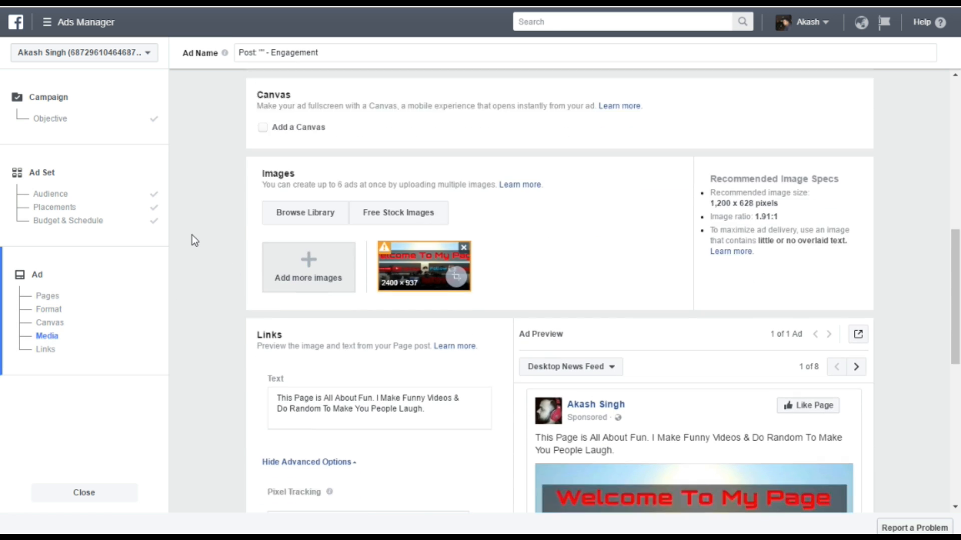
{"action": "scroll", "coordinate": [221, 227], "scroll_direction": "up", "scroll_amount": 2}
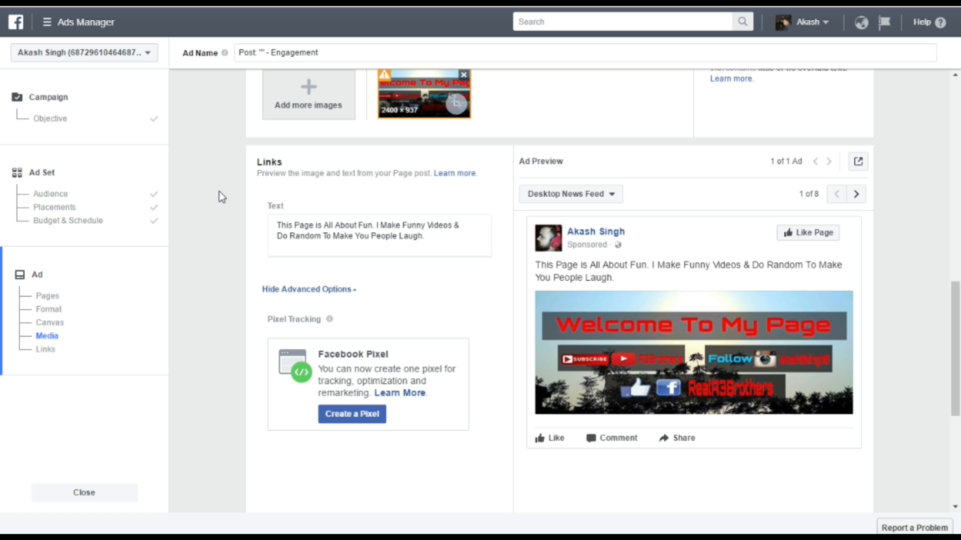
{"action": "scroll", "coordinate": [215, 210], "scroll_direction": "up", "scroll_amount": 15}
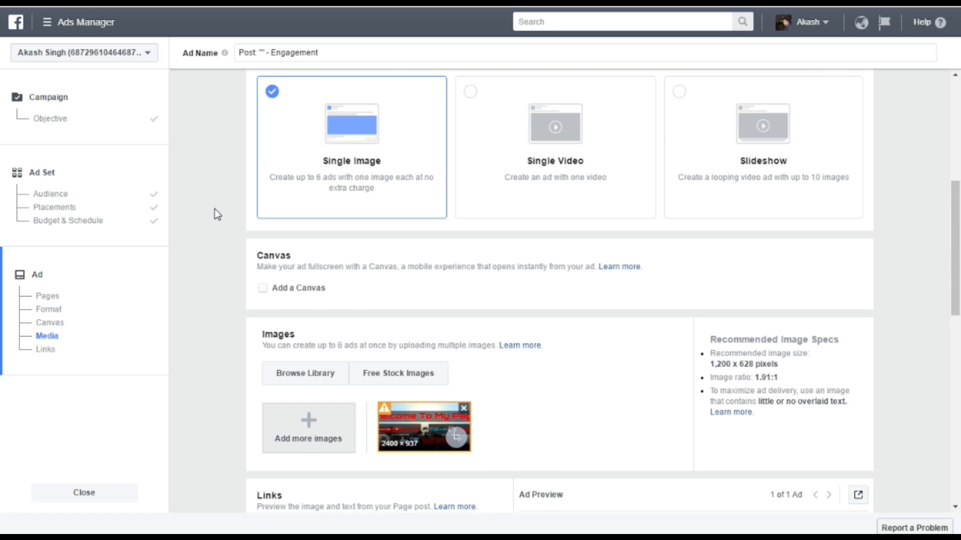
{"action": "scroll", "coordinate": [431, 150], "scroll_direction": "up", "scroll_amount": 1}
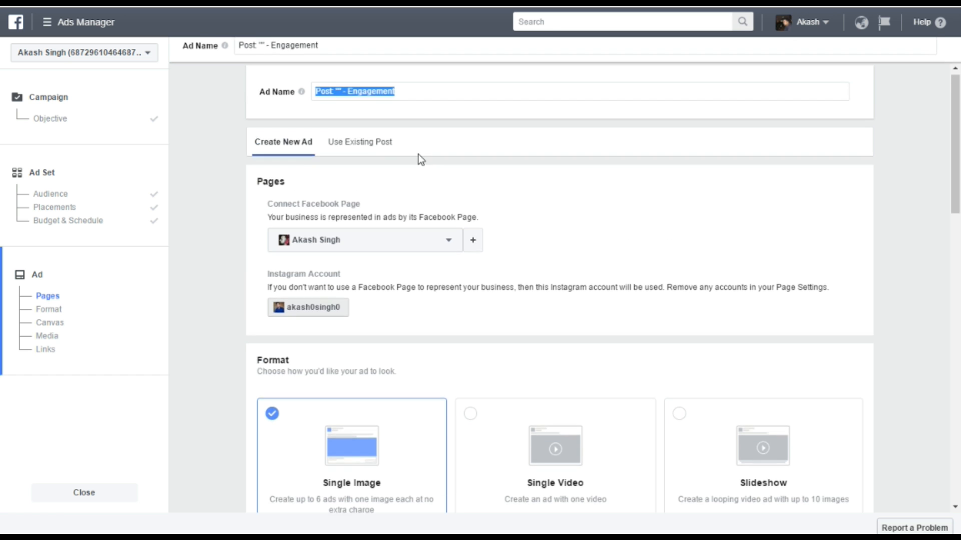
- Switch the ad to use an existing post and check which Facebook Pages can be connected
{"action": "left_click", "coordinate": [372, 127]}
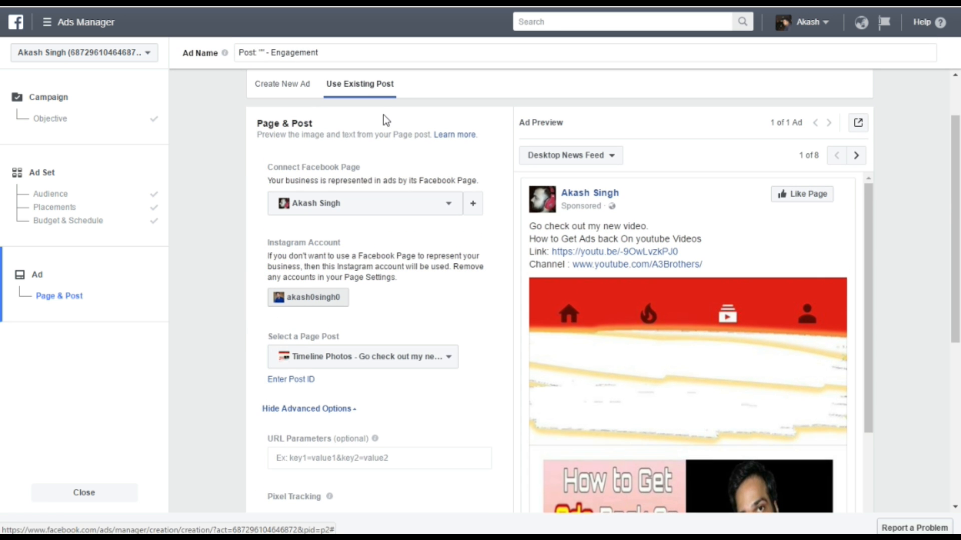
{"action": "scroll", "coordinate": [397, 273], "scroll_direction": "down", "scroll_amount": 1}
{"action": "scroll", "coordinate": [398, 273], "scroll_direction": "up", "scroll_amount": 2}
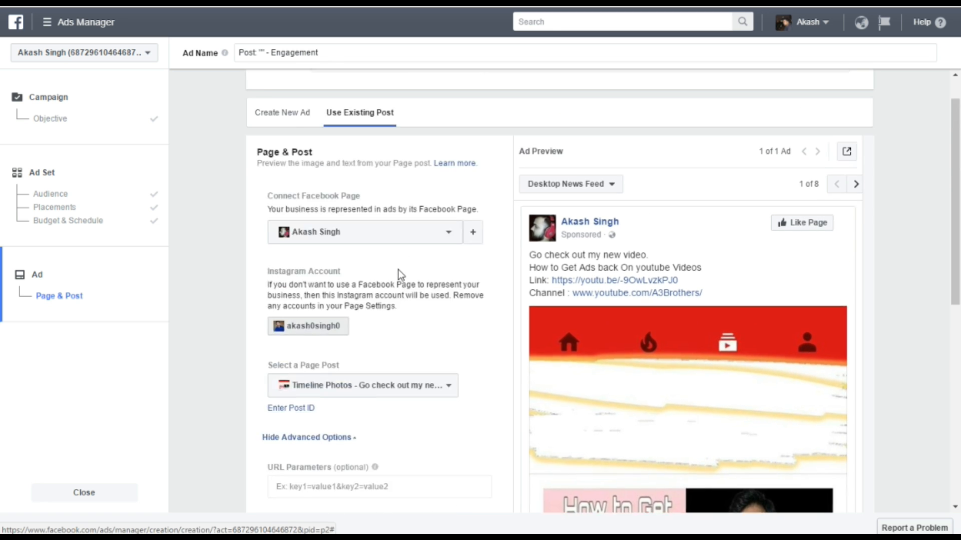
{"action": "left_click", "coordinate": [450, 245]}
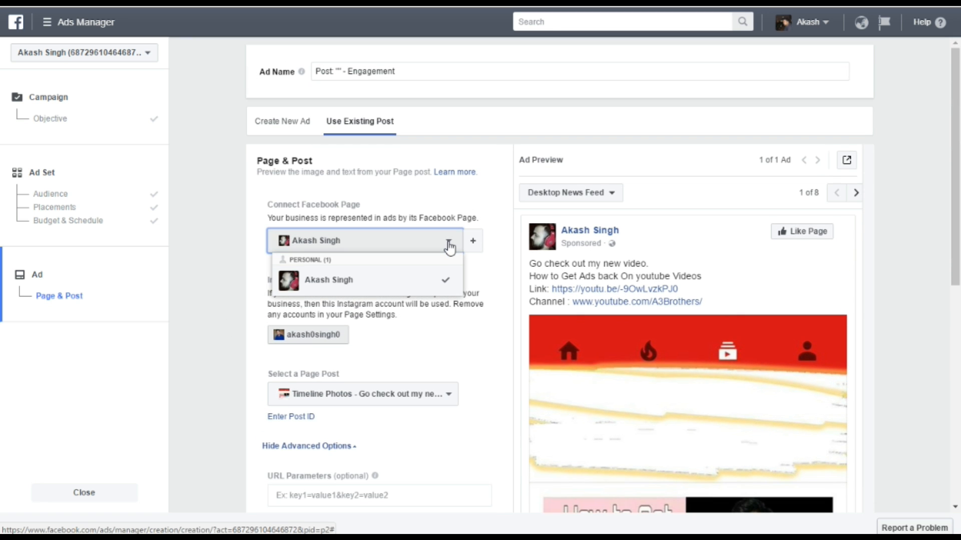
{"action": "left_click", "coordinate": [450, 246]}
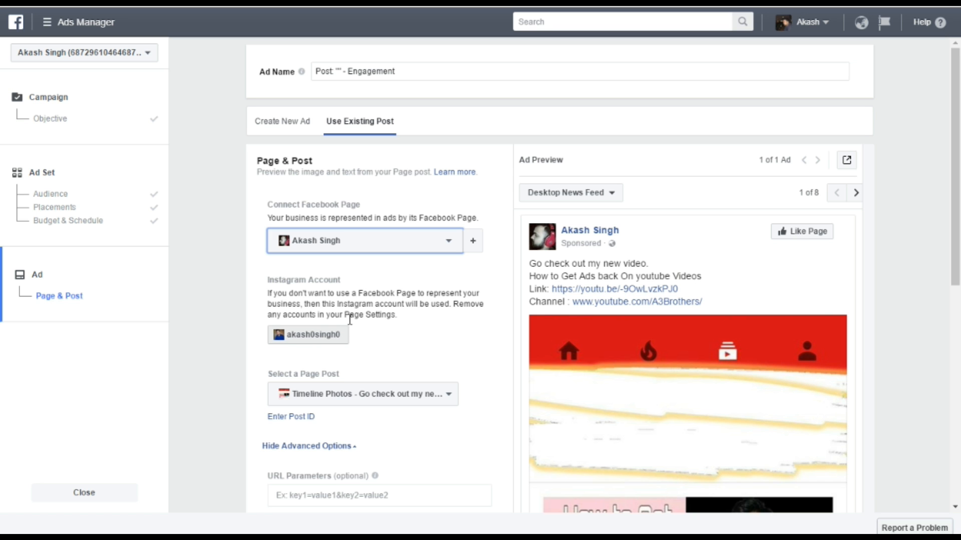
- Browse the page posts available for the ad, keeping the selected Timeline Photos post, and review the URL parameter and tracking options
{"action": "scroll", "coordinate": [381, 295], "scroll_direction": "down", "scroll_amount": 2}
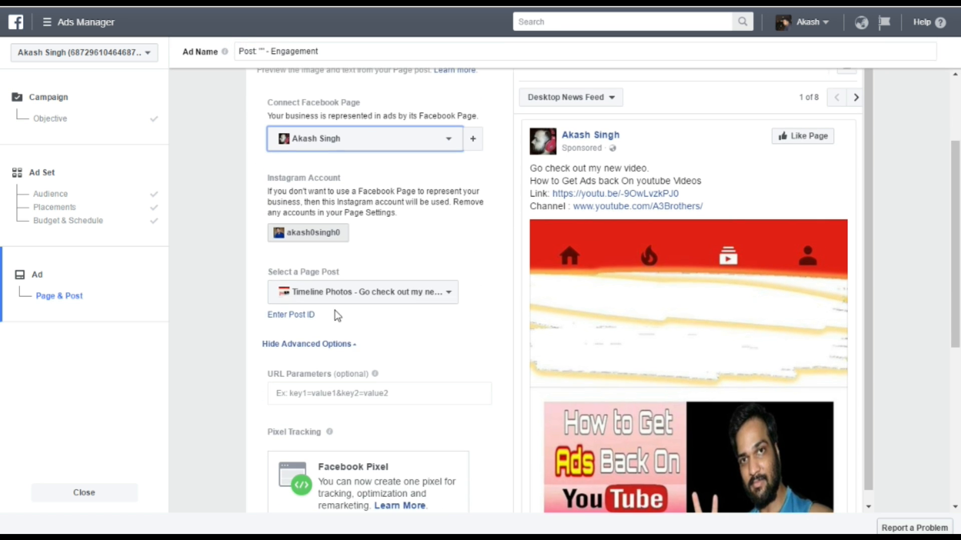
{"action": "left_click", "coordinate": [368, 299]}
{"action": "scroll", "coordinate": [436, 362], "scroll_direction": "down", "scroll_amount": 3}
{"action": "scroll", "coordinate": [435, 361], "scroll_direction": "down", "scroll_amount": 10}
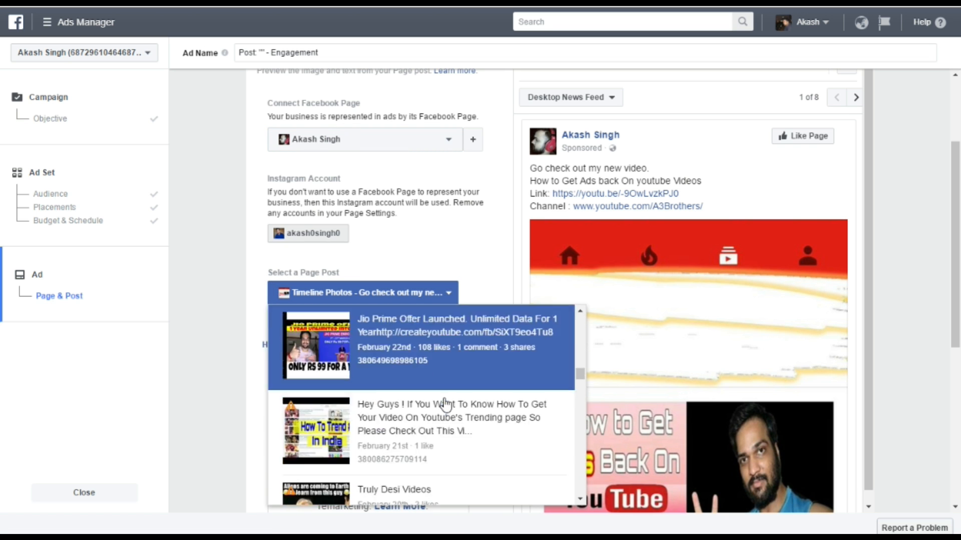
{"action": "left_click", "coordinate": [200, 313]}
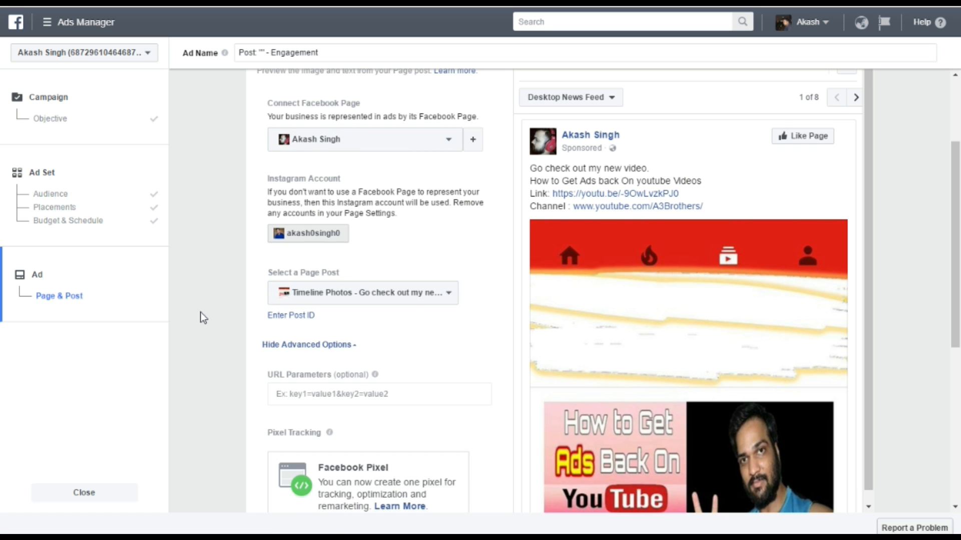
{"action": "scroll", "coordinate": [200, 312], "scroll_direction": "down", "scroll_amount": 3}
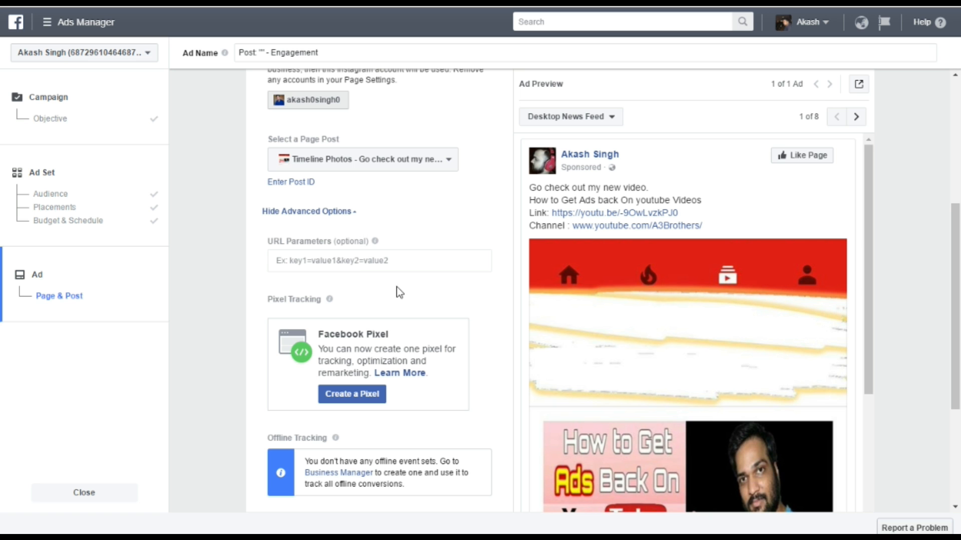
{"action": "scroll", "coordinate": [448, 290], "scroll_direction": "down", "scroll_amount": 3}
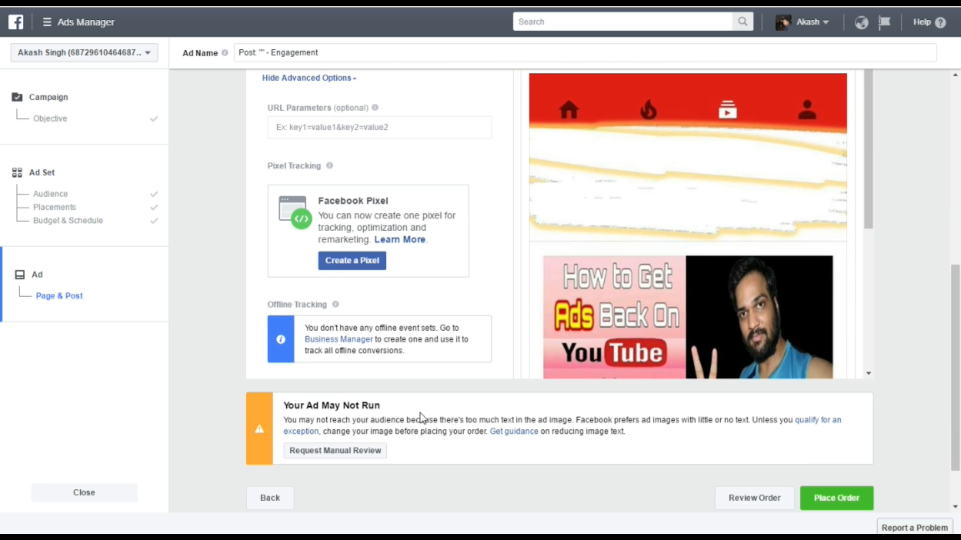
{"action": "scroll", "coordinate": [446, 390], "scroll_direction": "up", "scroll_amount": 8}
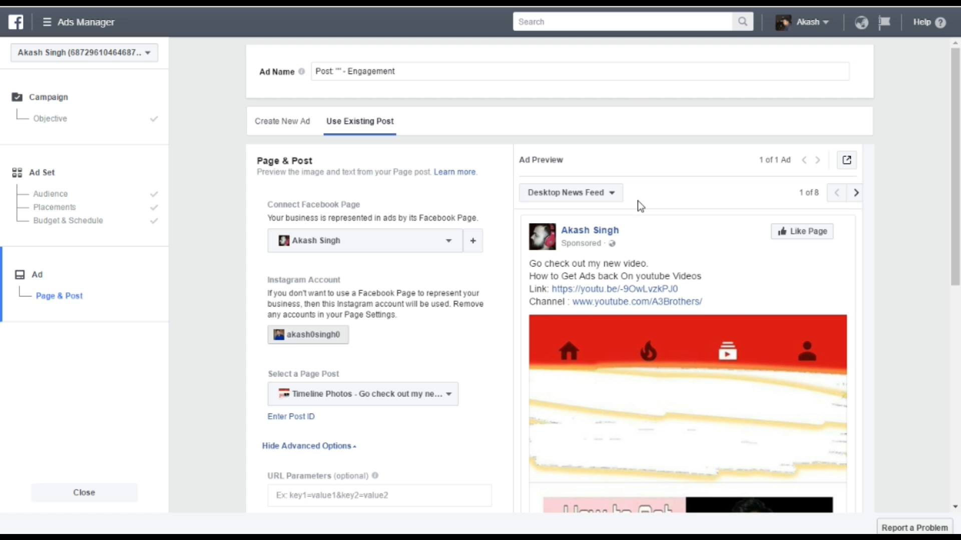
- Preview the existing post as an ad in Mobile News Feed and on Feature Phone
{"action": "scroll", "coordinate": [631, 343], "scroll_direction": "down", "scroll_amount": 3}
{"action": "scroll", "coordinate": [651, 340], "scroll_direction": "down", "scroll_amount": 2}
{"action": "scroll", "coordinate": [689, 347], "scroll_direction": "up", "scroll_amount": 5}
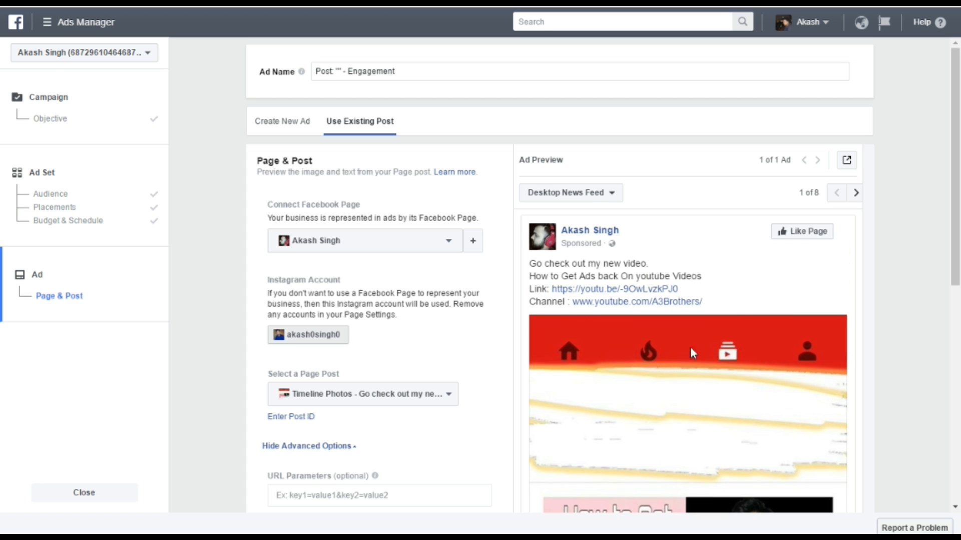
{"action": "left_click", "coordinate": [611, 195]}
{"action": "left_click", "coordinate": [609, 270]}
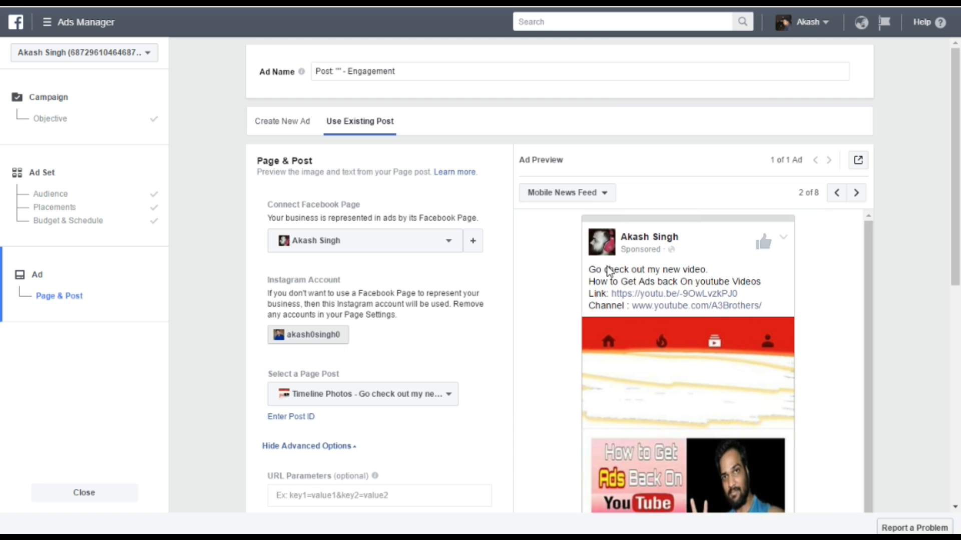
{"action": "scroll", "coordinate": [656, 276], "scroll_direction": "down", "scroll_amount": 1}
{"action": "scroll", "coordinate": [655, 275], "scroll_direction": "down", "scroll_amount": 1}
{"action": "left_click", "coordinate": [579, 196]}
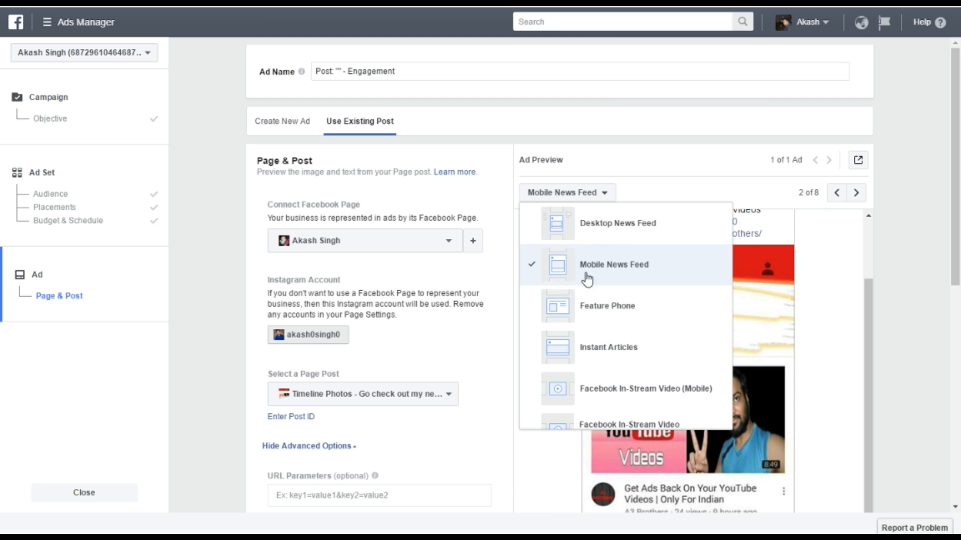
{"action": "left_click", "coordinate": [605, 309]}
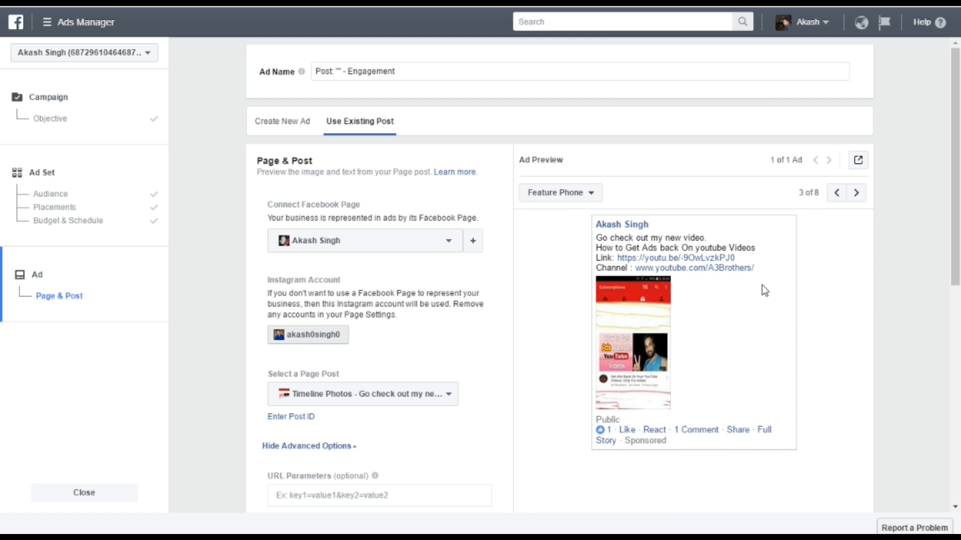
- Step through the ad previews for Instant Articles and the placements that follow it
{"action": "scroll", "coordinate": [758, 295], "scroll_direction": "down", "scroll_amount": 3}
{"action": "left_click", "coordinate": [568, 103]}
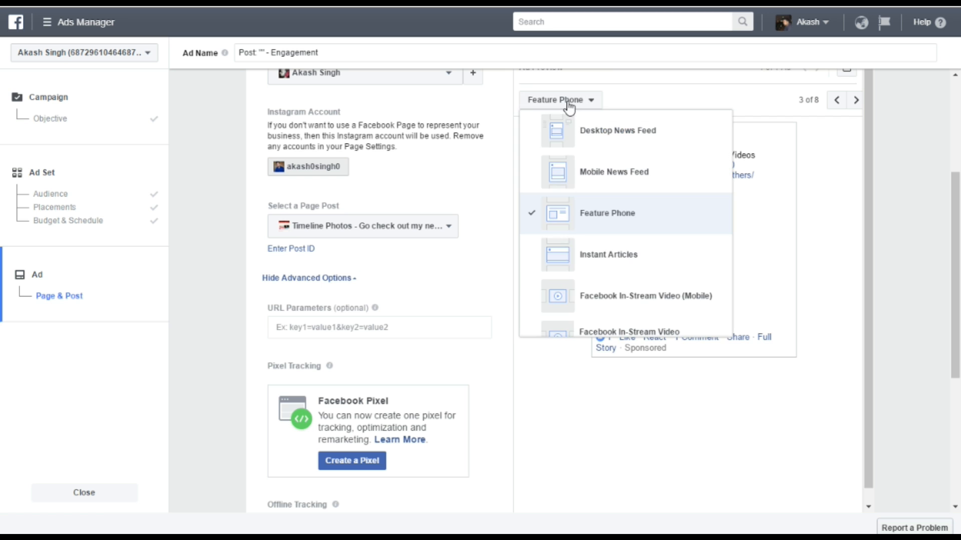
{"action": "left_click", "coordinate": [856, 109]}
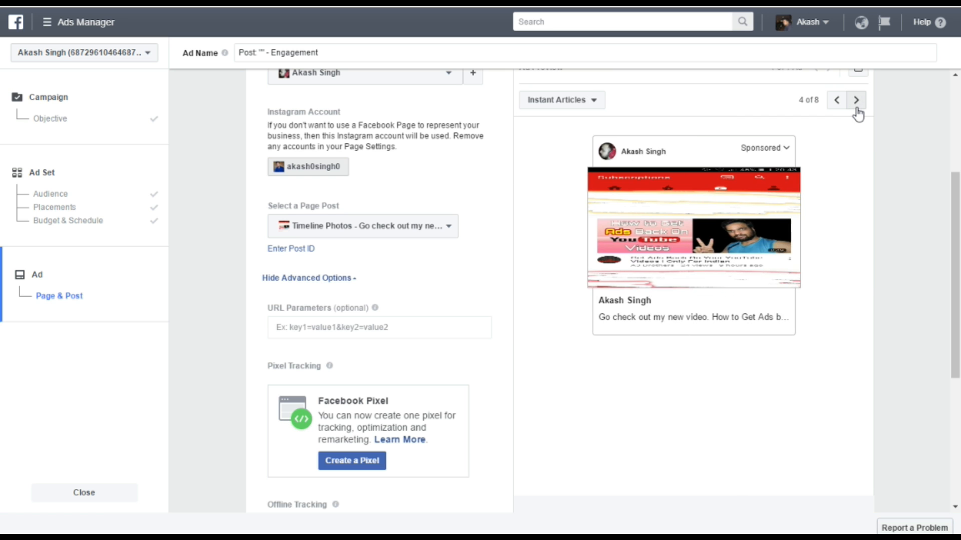
{"action": "left_click", "coordinate": [856, 109]}
{"action": "left_click", "coordinate": [856, 109]}
{"action": "left_click", "coordinate": [837, 100]}
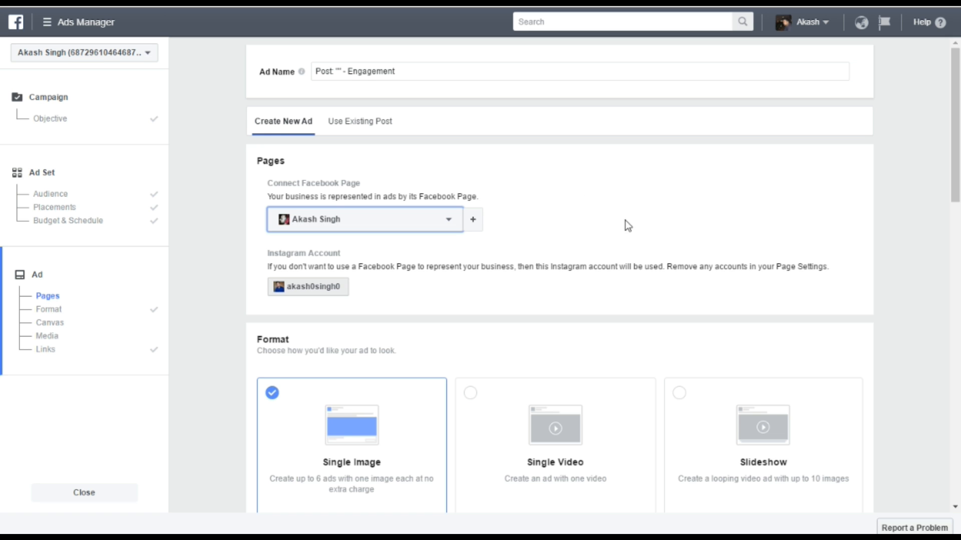
- Open the free stock images for the new single-image ad and search them for "funny"
{"action": "scroll", "coordinate": [431, 284], "scroll_direction": "down", "scroll_amount": 2}
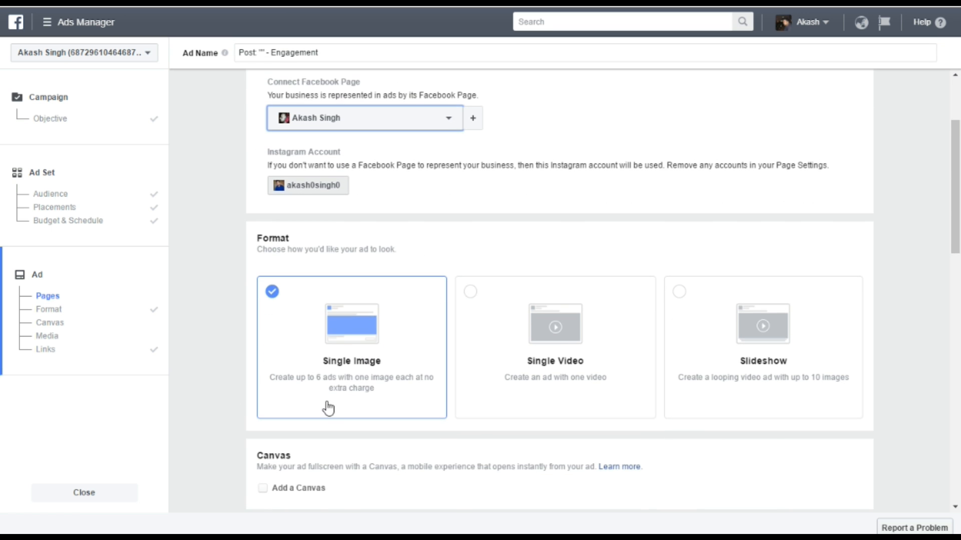
{"action": "scroll", "coordinate": [379, 359], "scroll_direction": "down", "scroll_amount": 2}
{"action": "scroll", "coordinate": [380, 360], "scroll_direction": "down", "scroll_amount": 2}
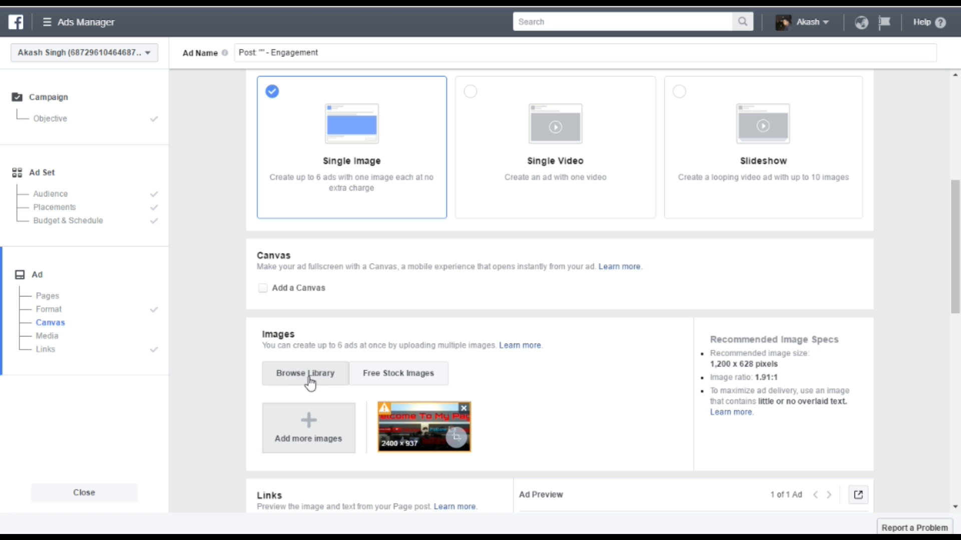
{"action": "left_click", "coordinate": [373, 385]}
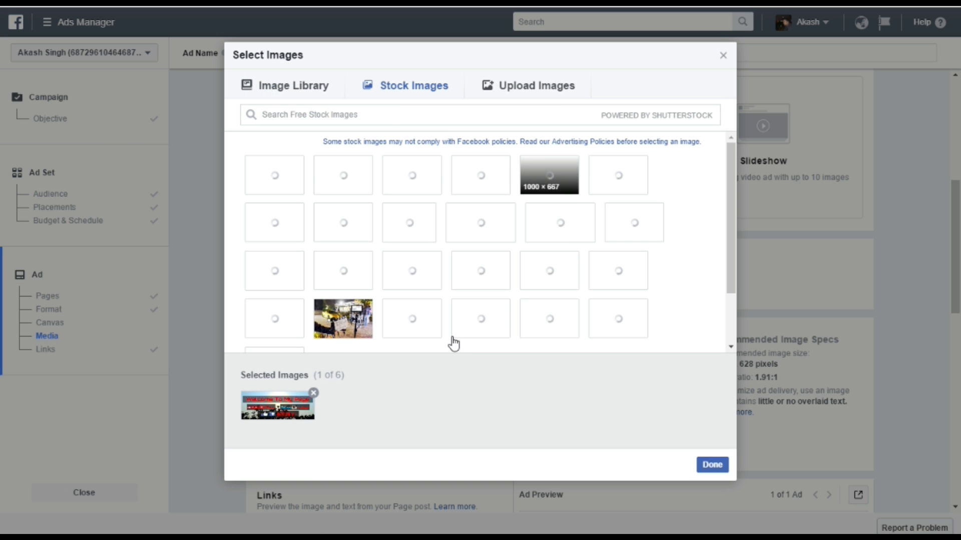
{"action": "scroll", "coordinate": [419, 237], "scroll_direction": "down", "scroll_amount": 1}
{"action": "scroll", "coordinate": [445, 212], "scroll_direction": "up", "scroll_amount": 3}
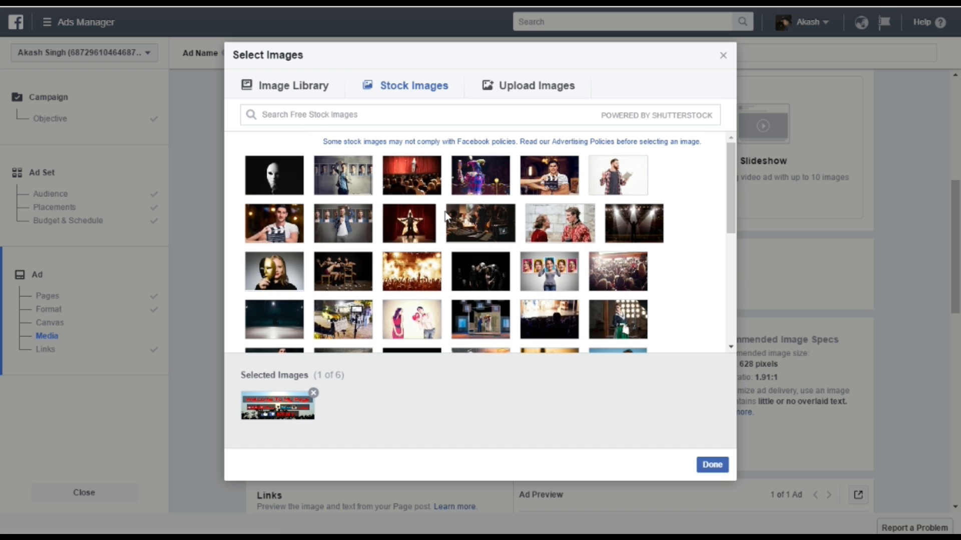
{"action": "left_click", "coordinate": [391, 111]}
{"action": "type", "text": "funny"}
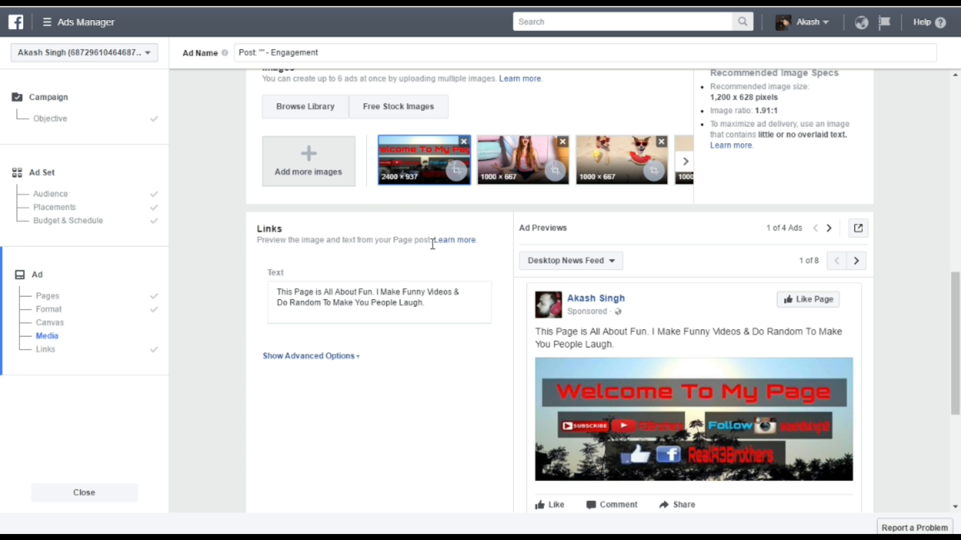
- Look through the ad's selected images and return to the first one, the welcome banner
{"action": "scroll", "coordinate": [433, 244], "scroll_direction": "up", "scroll_amount": 3}
{"action": "left_click", "coordinate": [685, 295]}
{"action": "left_click", "coordinate": [381, 294]}
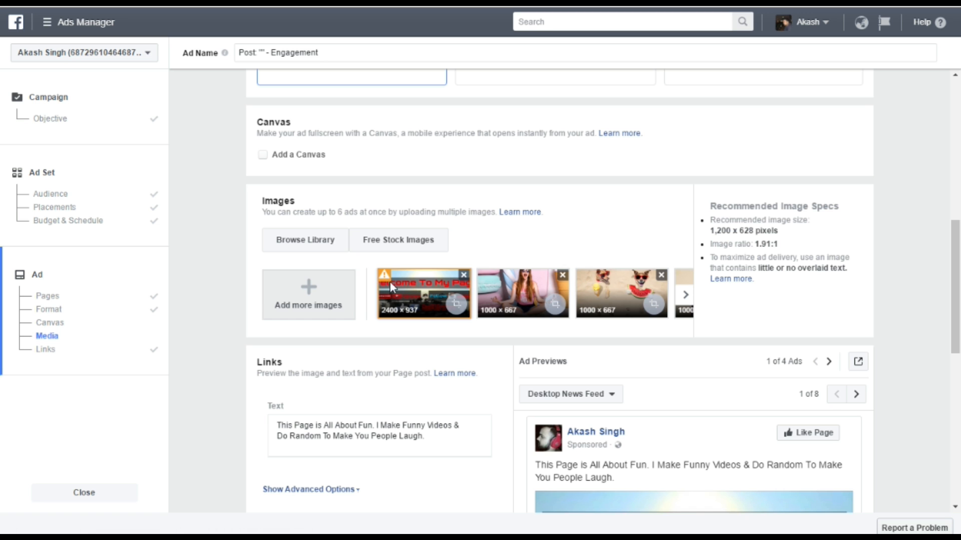
- Check the welcome banner's warning and its ad preview, and remove the banner from the ad's images
{"action": "mouse_move", "coordinate": [383, 278]}
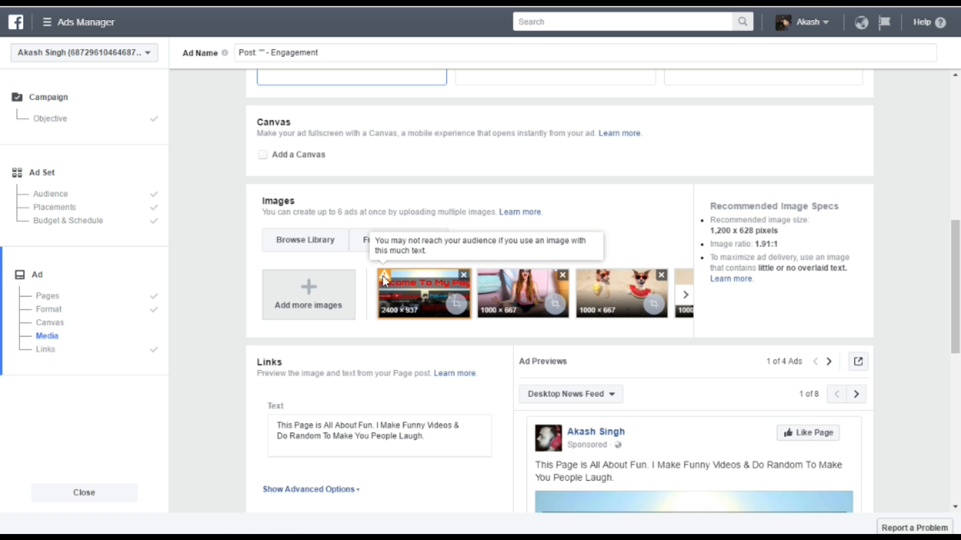
{"action": "scroll", "coordinate": [561, 472], "scroll_direction": "down", "scroll_amount": 5}
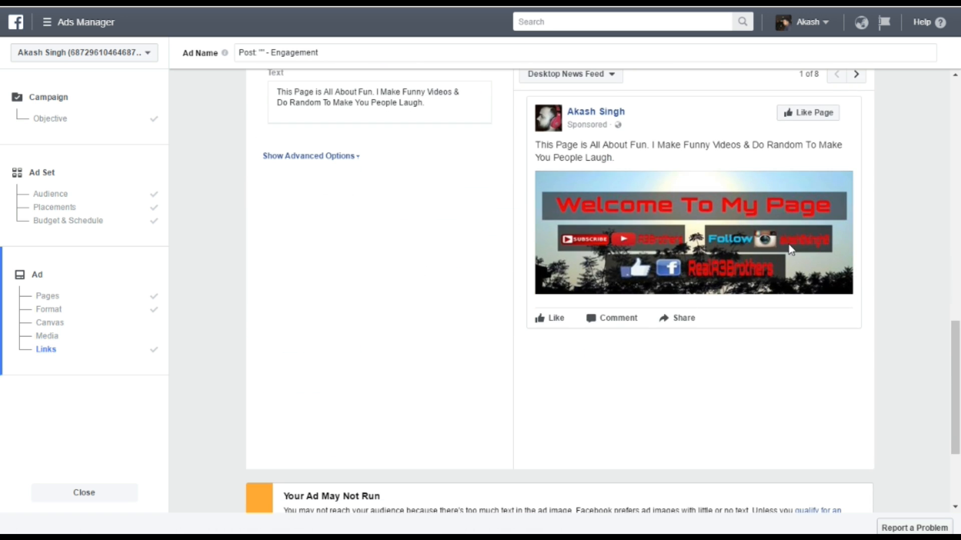
{"action": "scroll", "coordinate": [386, 358], "scroll_direction": "up", "scroll_amount": 2}
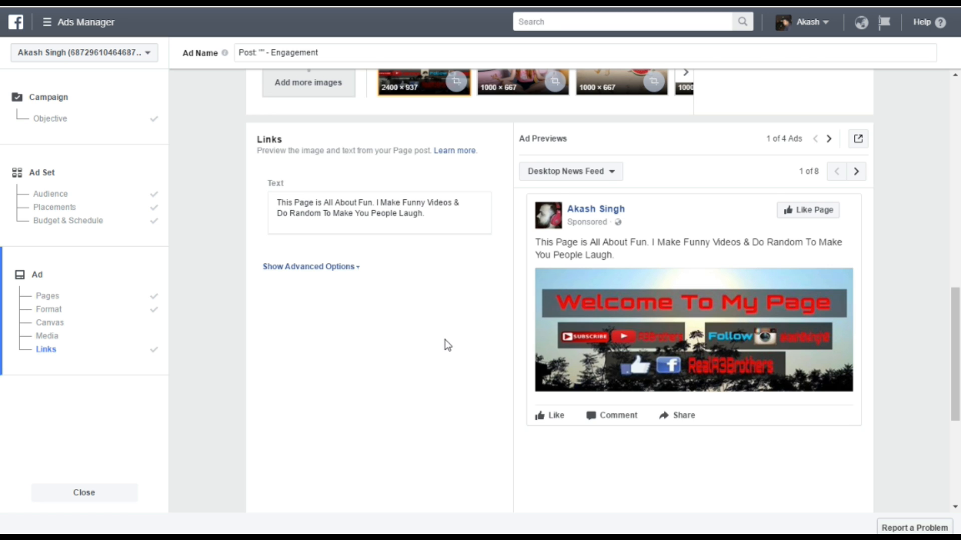
{"action": "scroll", "coordinate": [446, 345], "scroll_direction": "up", "scroll_amount": 3}
{"action": "mouse_move", "coordinate": [384, 254]}
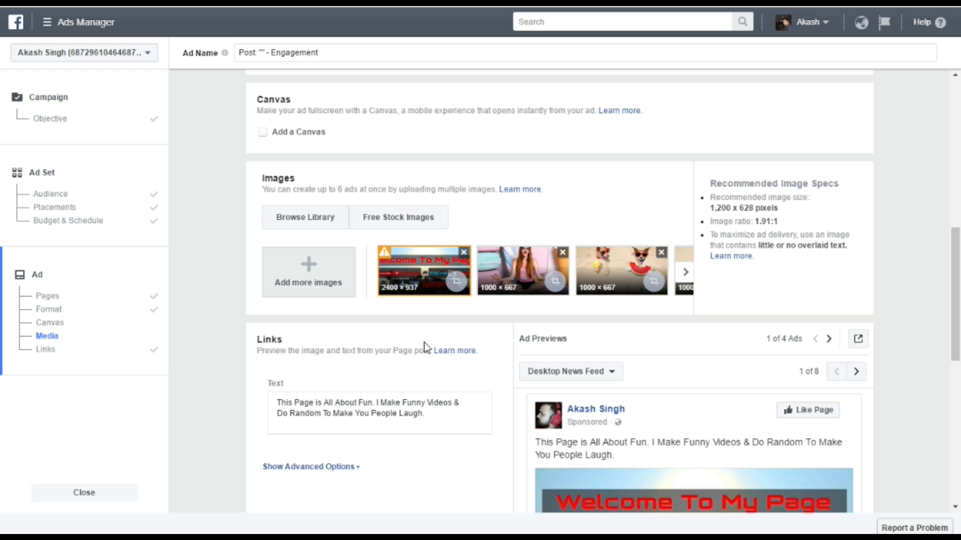
{"action": "left_click", "coordinate": [464, 253]}
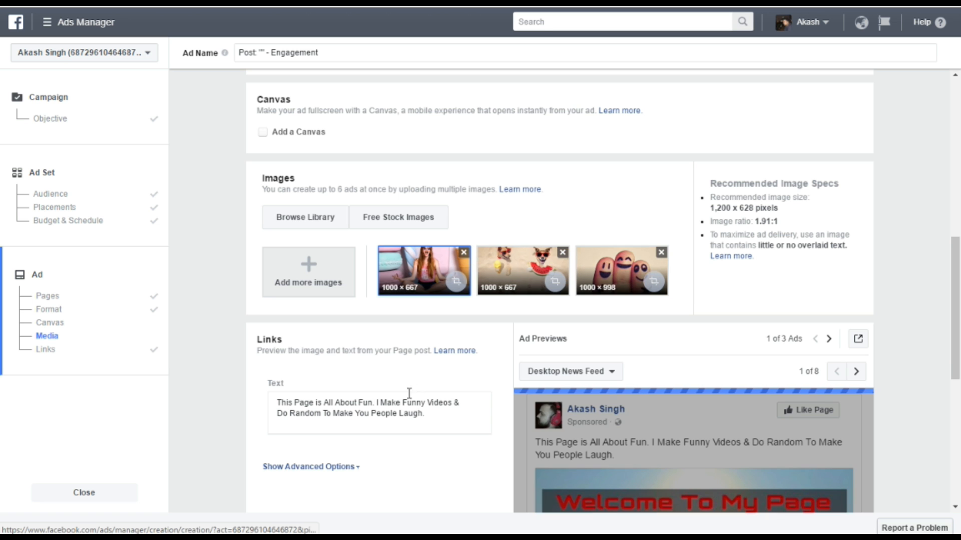
- Check the preview of the remaining image ads, then review the order summary for the campaign, ad set and ads and close it without ordering
{"action": "scroll", "coordinate": [564, 322], "scroll_direction": "down", "scroll_amount": 2}
{"action": "scroll", "coordinate": [564, 322], "scroll_direction": "down", "scroll_amount": 3}
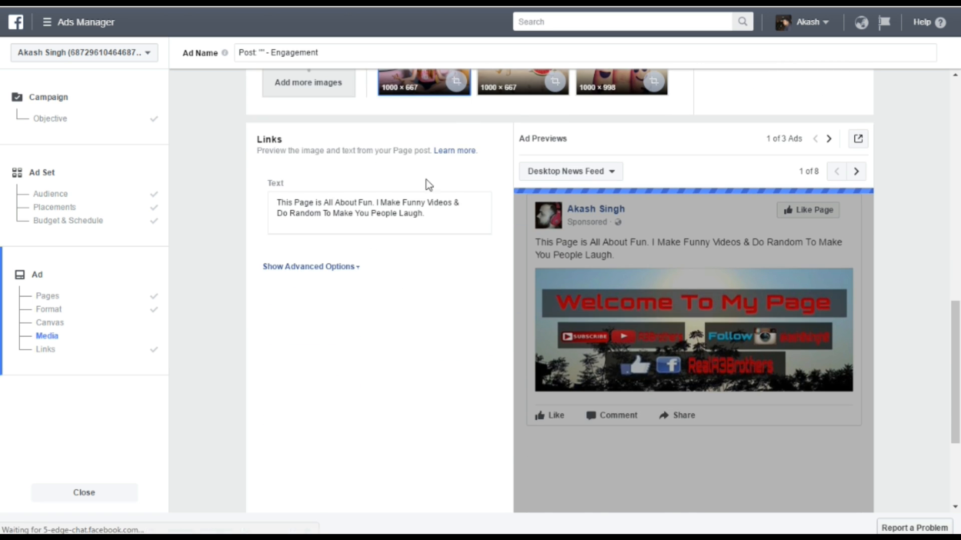
{"action": "scroll", "coordinate": [427, 232], "scroll_direction": "up", "scroll_amount": 8}
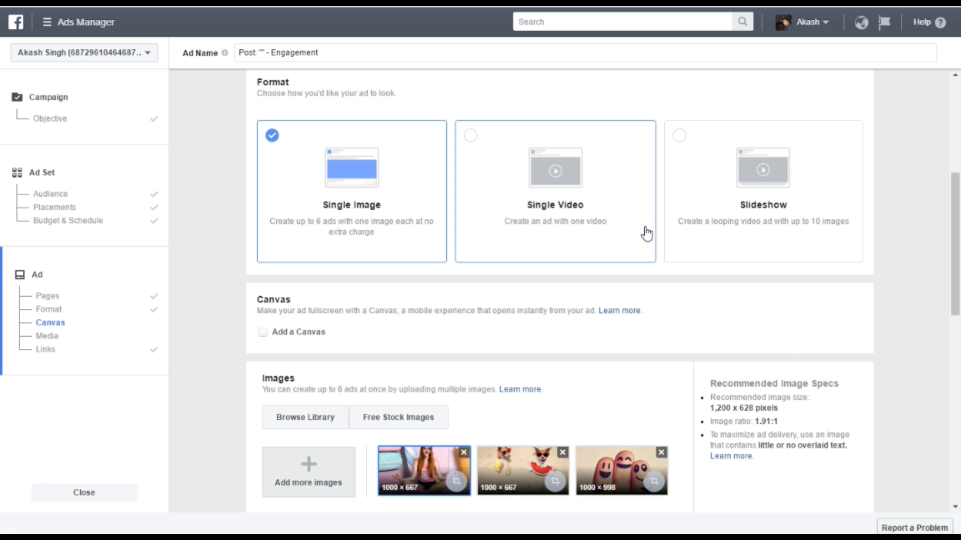
{"action": "scroll", "coordinate": [450, 467], "scroll_direction": "down", "scroll_amount": 6}
{"action": "scroll", "coordinate": [322, 406], "scroll_direction": "down", "scroll_amount": 5}
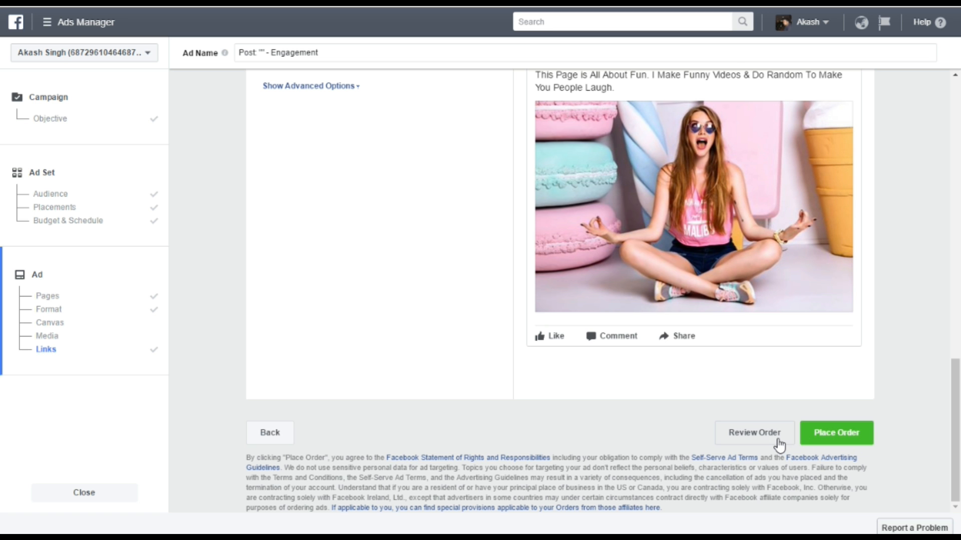
{"action": "left_click", "coordinate": [778, 445]}
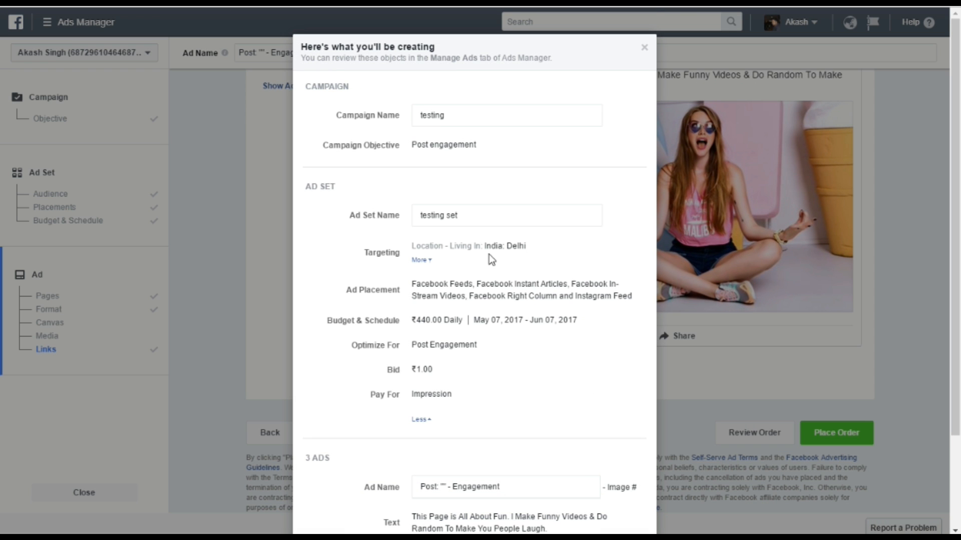
{"action": "scroll", "coordinate": [479, 187], "scroll_direction": "down", "scroll_amount": 3}
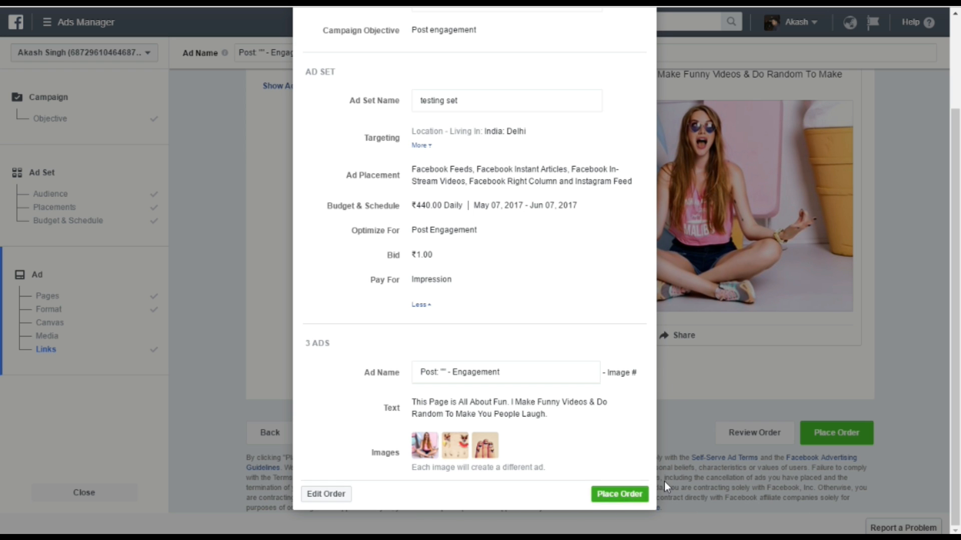
{"action": "left_click", "coordinate": [696, 430]}
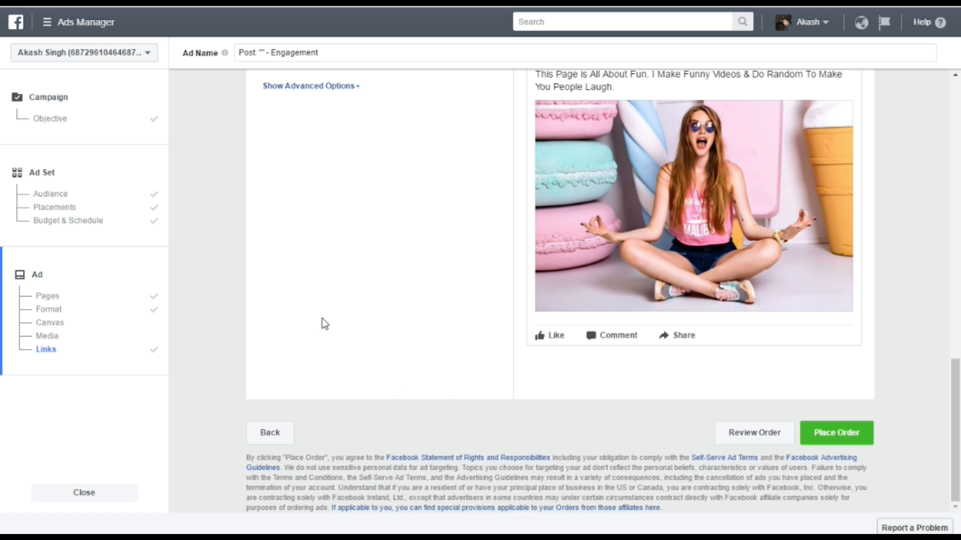
- Leave the ad creation without placing the order and return to the account's campaigns list
{"action": "scroll", "coordinate": [379, 289], "scroll_direction": "up", "scroll_amount": 5}
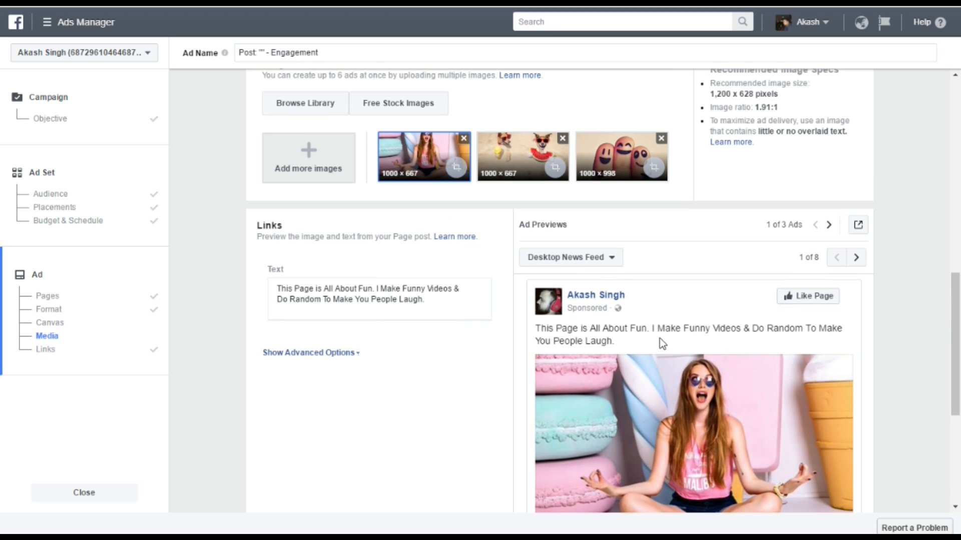
{"action": "scroll", "coordinate": [659, 338], "scroll_direction": "up", "scroll_amount": 6}
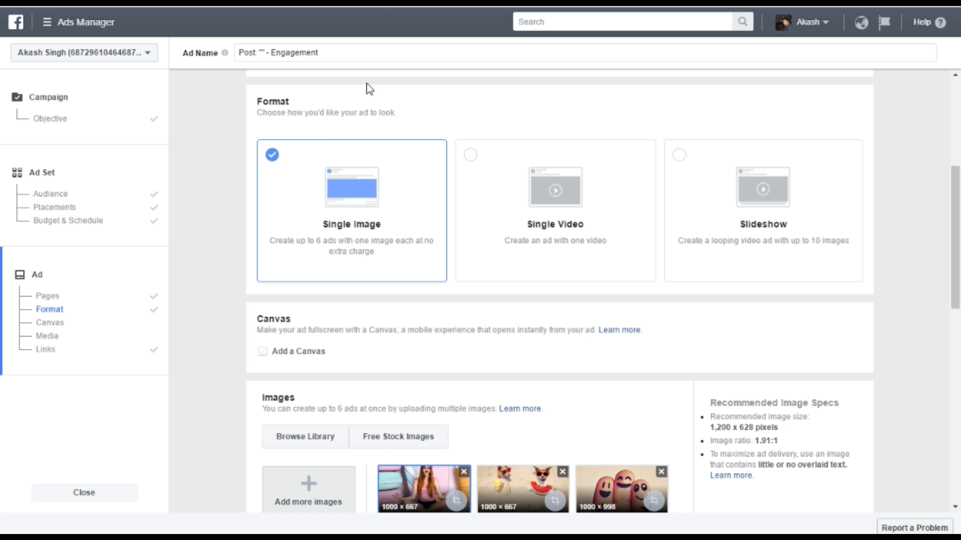
{"action": "left_click", "coordinate": [17, 24]}
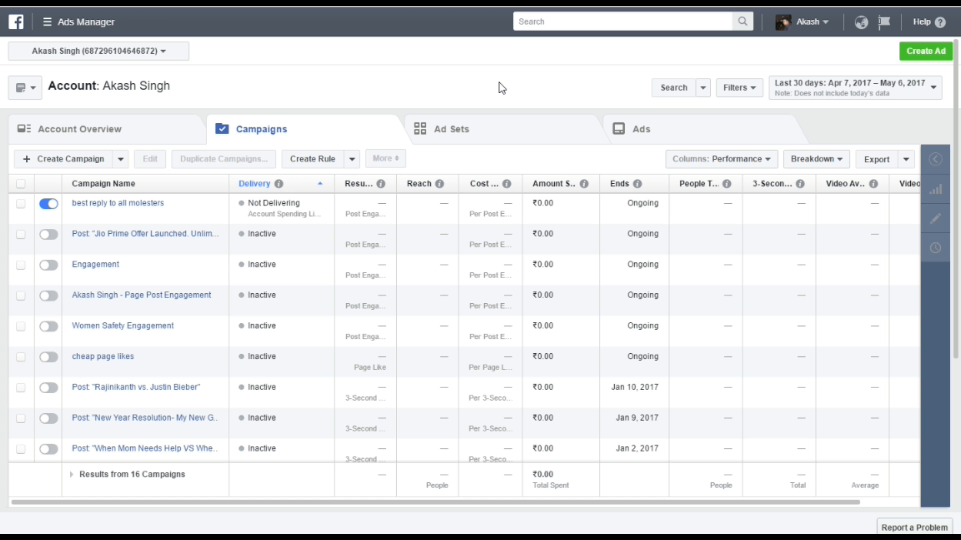